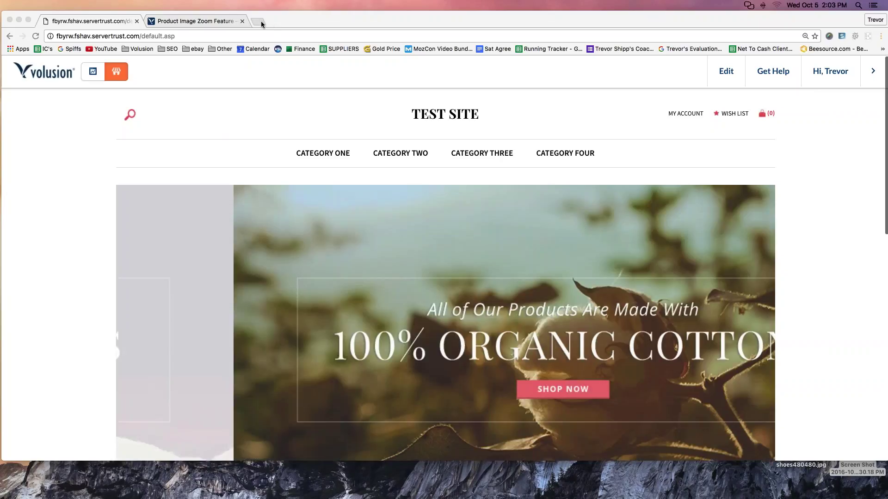
# - Open amazon.com in a new tab, go to the Coleman Sundome 2 Person Tent page and magnify its main image
pyautogui.click(261, 21)
pyautogui.write('amazon.com')
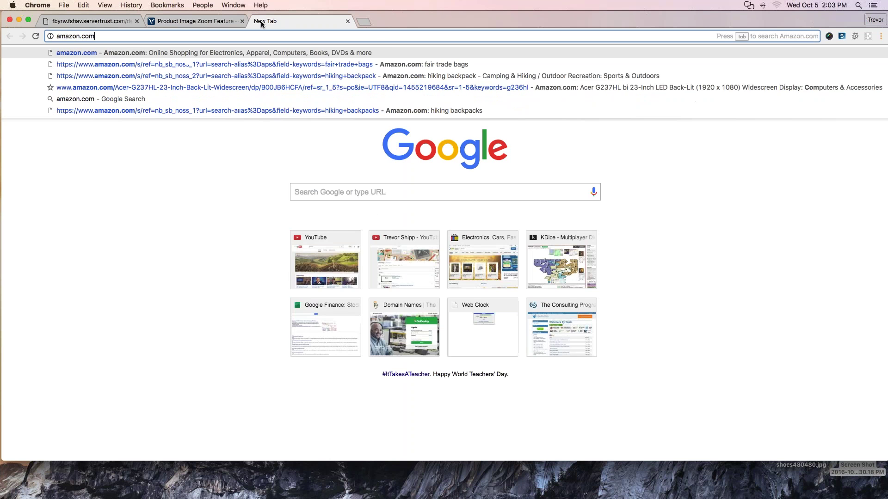
pyautogui.press('Return')
pyautogui.scroll(-5, 210, 273)
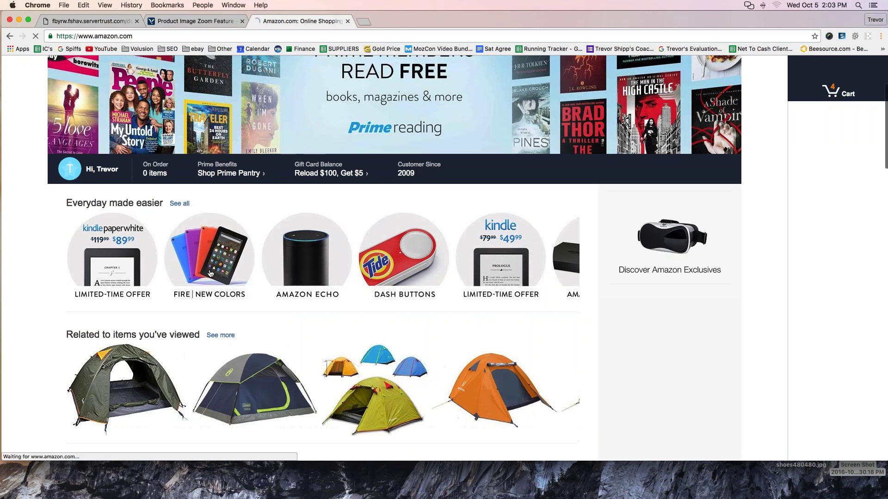
pyautogui.scroll(-5, 211, 274)
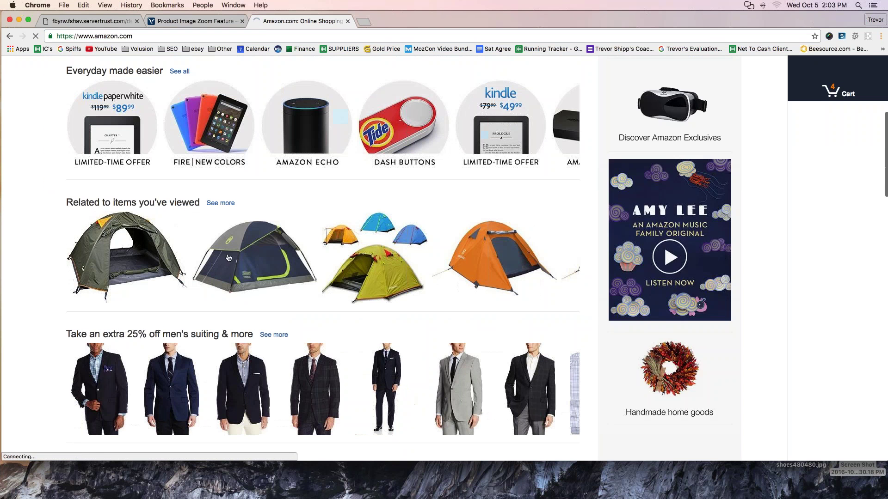
pyautogui.click(251, 253)
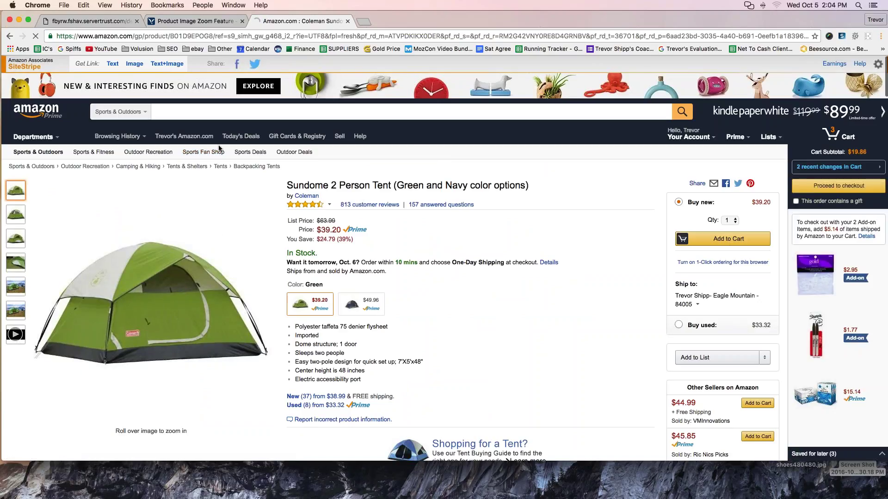
pyautogui.moveTo(121, 187)
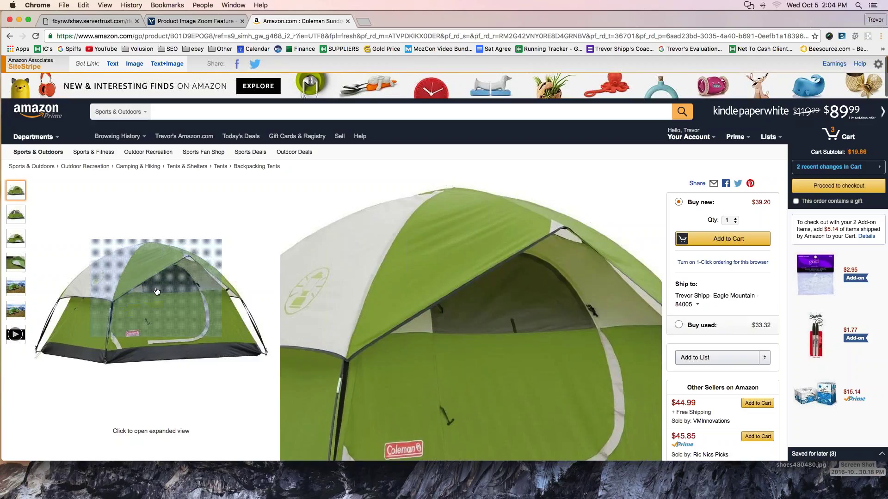
# - Load target.com in a new tab and open its Halloween costumes section
pyautogui.click(364, 20)
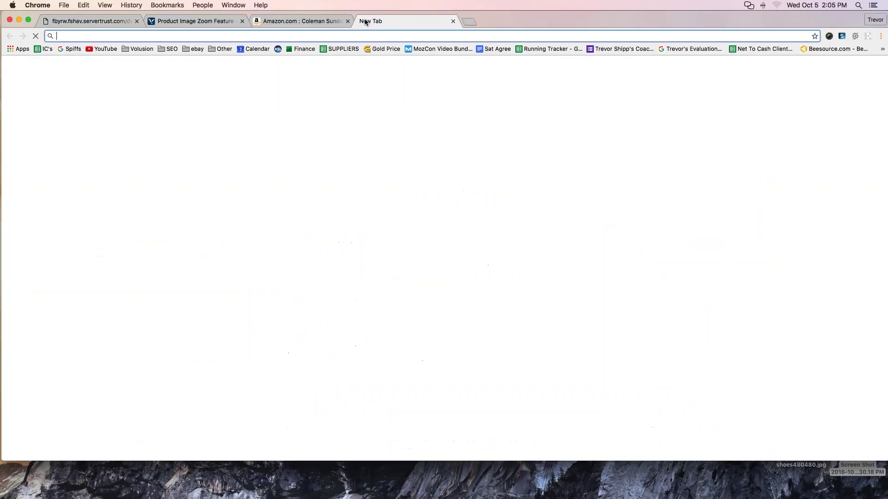
pyautogui.write('target.com')
pyautogui.press('Return')
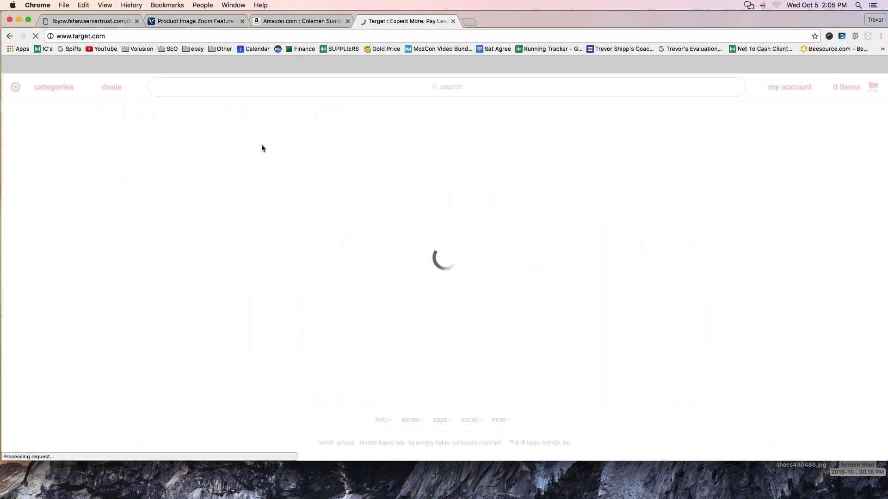
pyautogui.scroll(-10, 261, 148)
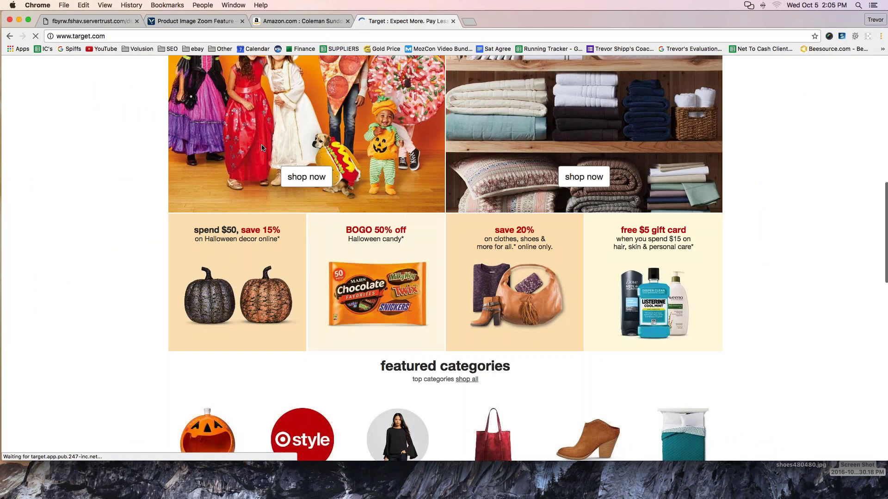
pyautogui.scroll(-4, 262, 148)
pyautogui.click(219, 274)
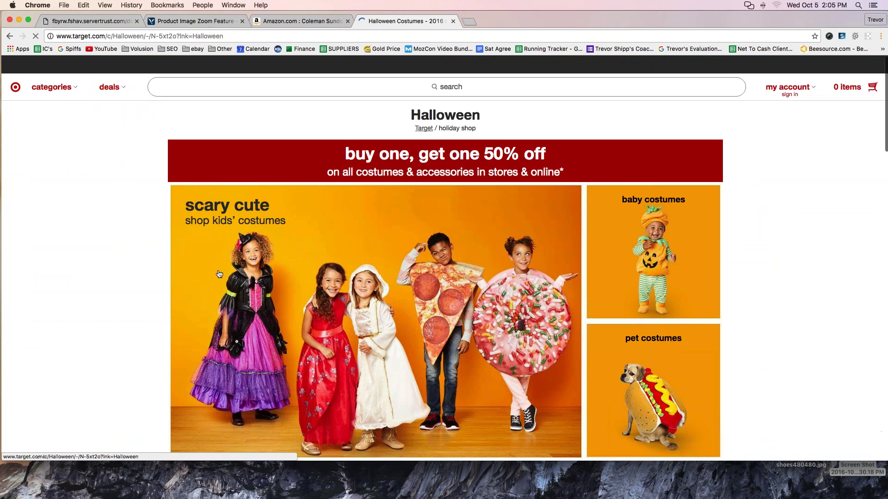
# - Open the Star Wars Darth Vader Men's Vacuform Mask product page from the Halloween masks category
pyautogui.scroll(-7, 220, 274)
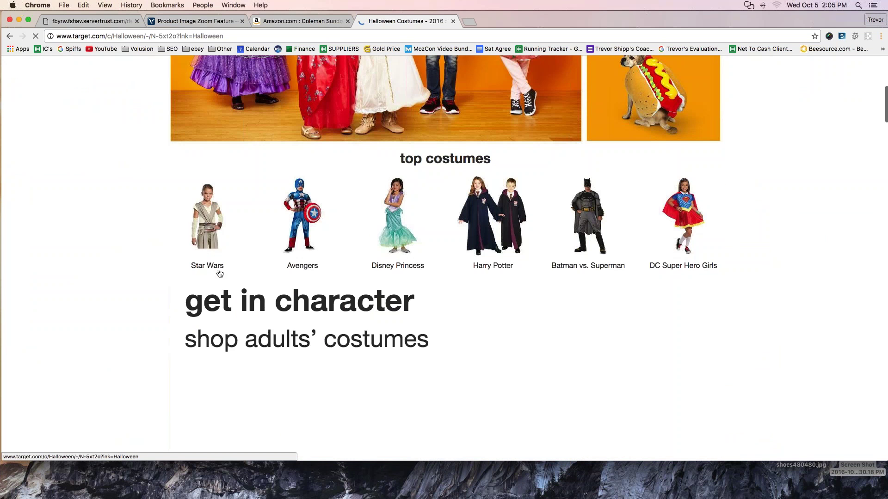
pyautogui.scroll(-7, 331, 240)
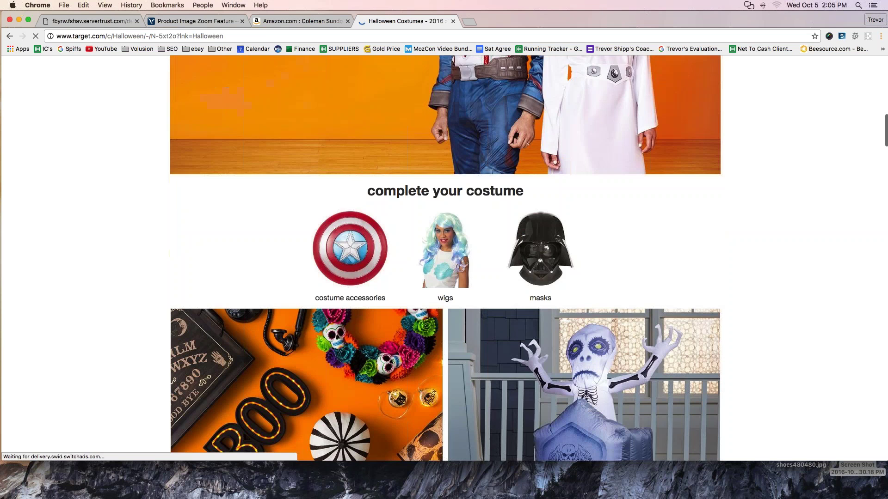
pyautogui.scroll(-1, 373, 224)
pyautogui.click(543, 220)
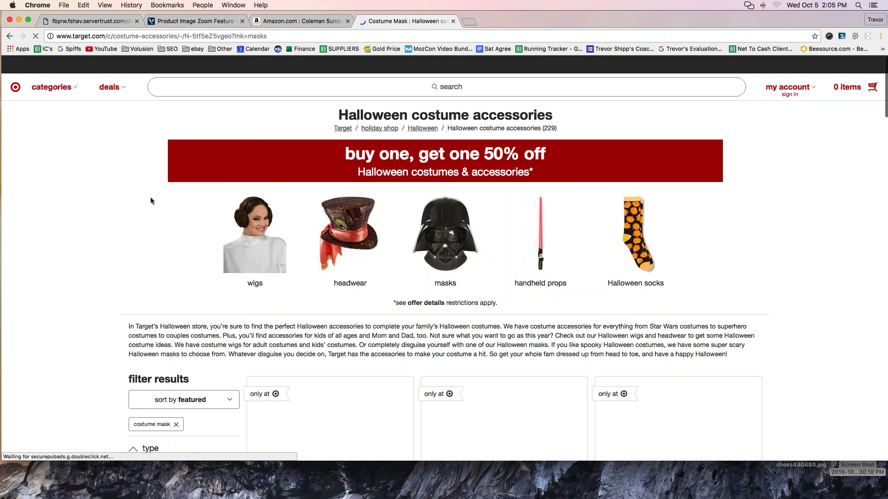
pyautogui.scroll(-2, 272, 210)
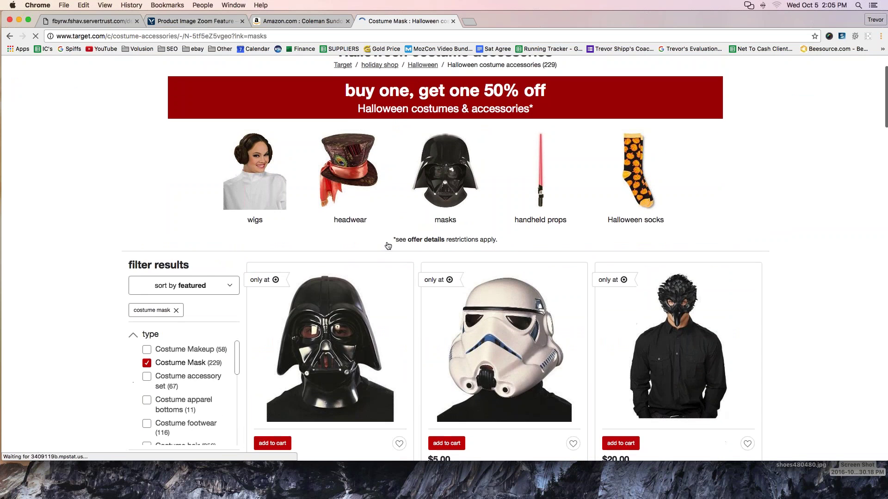
pyautogui.scroll(-2, 388, 245)
pyautogui.click(303, 198)
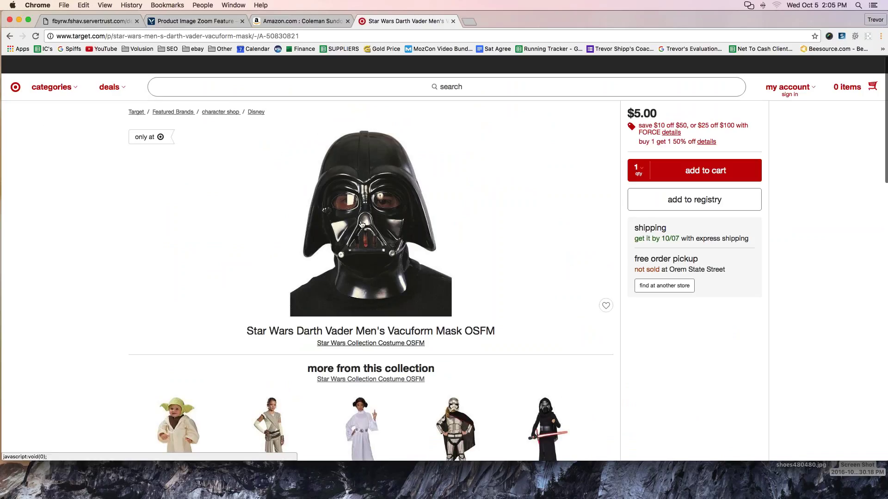
# - View the Darth Vader mask's enlarged product image, and return to its product page
pyautogui.scroll(-2, 375, 192)
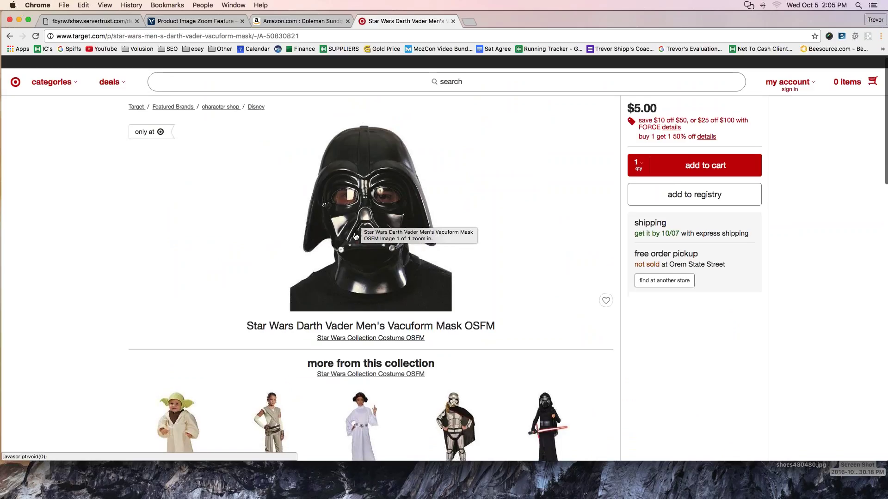
pyautogui.click(364, 193)
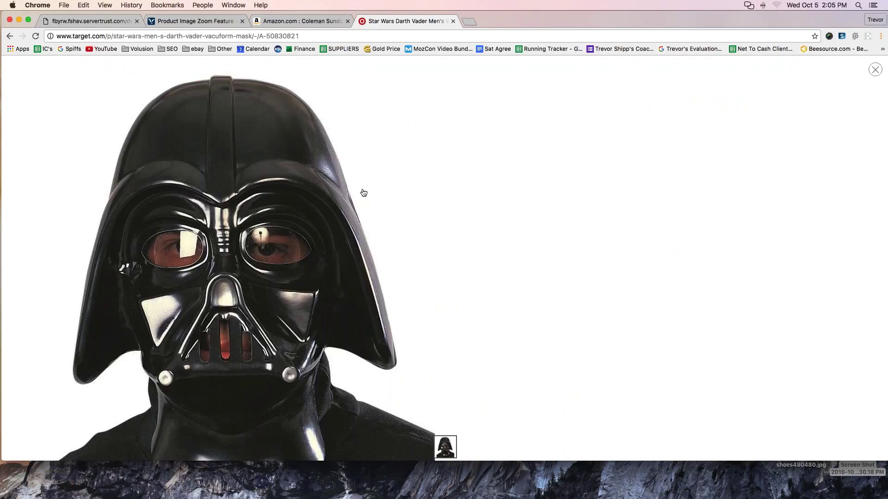
pyautogui.click(10, 36)
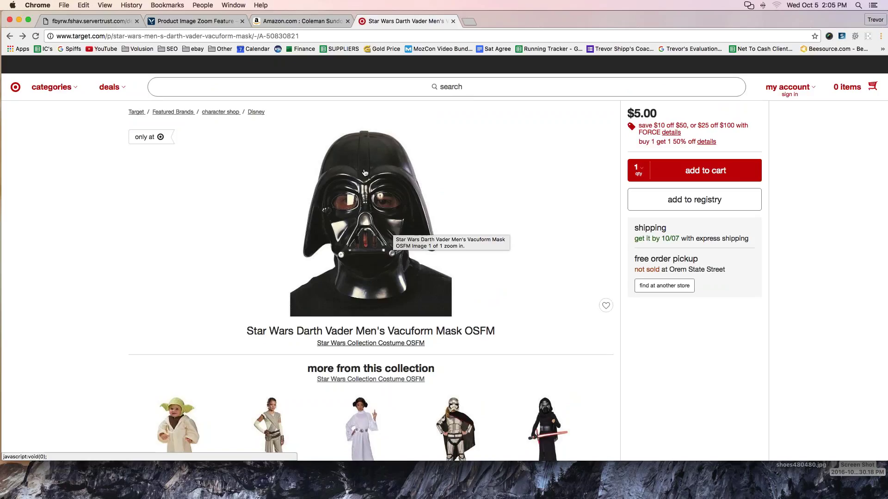
pyautogui.scroll(-1, 266, 247)
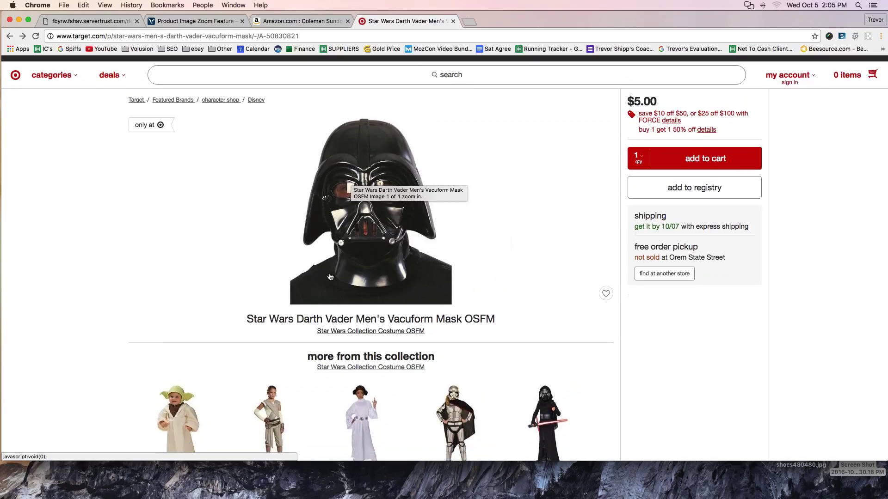
pyautogui.scroll(-3, 330, 277)
pyautogui.scroll(4, 327, 273)
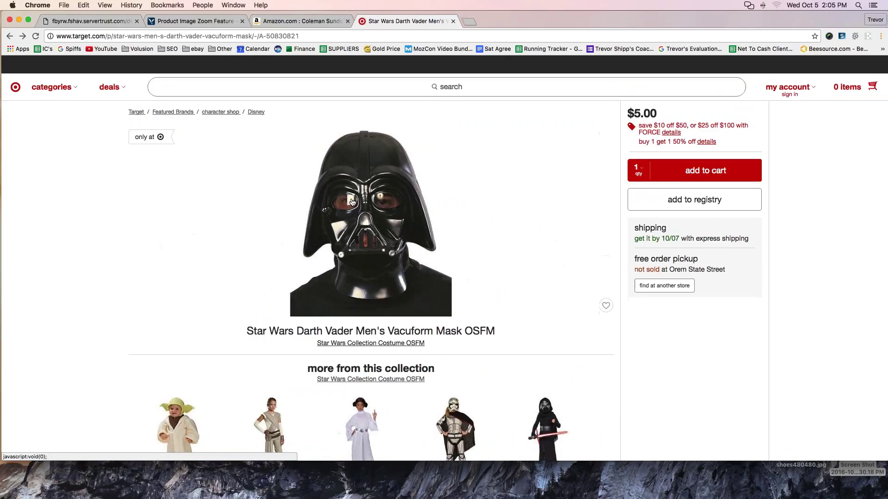
# - Open the Stormtrooper Boys' Half Helmet from the items guests also viewed and inspect its enlarged image
pyautogui.scroll(-10, 351, 201)
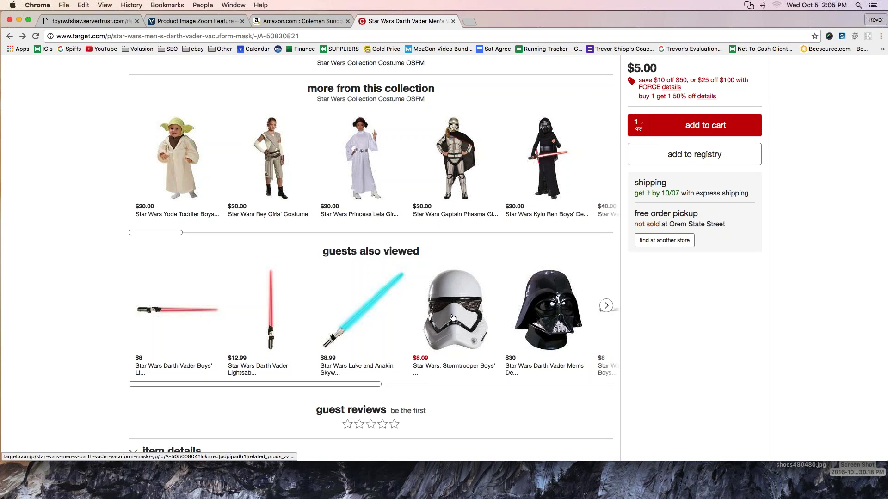
pyautogui.click(453, 318)
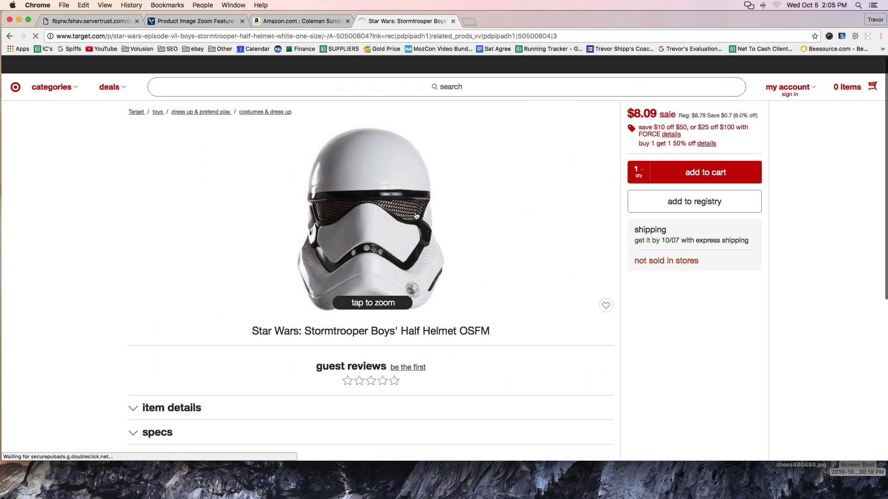
pyautogui.click(370, 218)
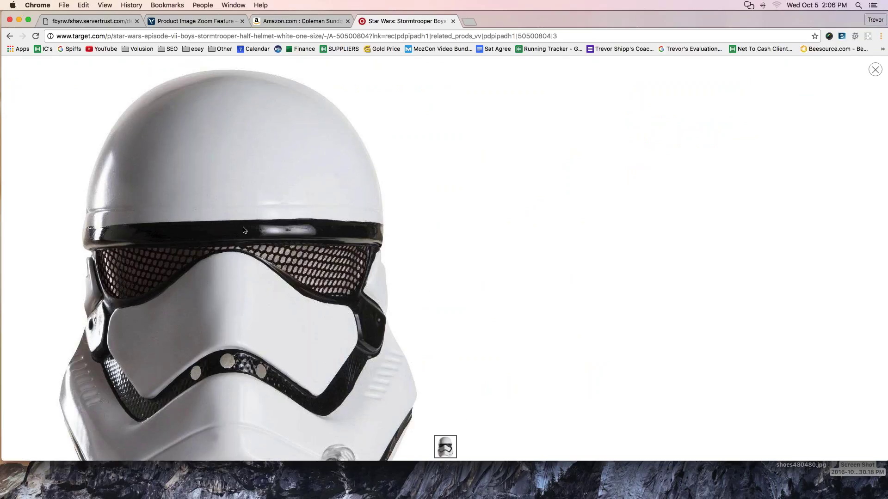
pyautogui.click(10, 36)
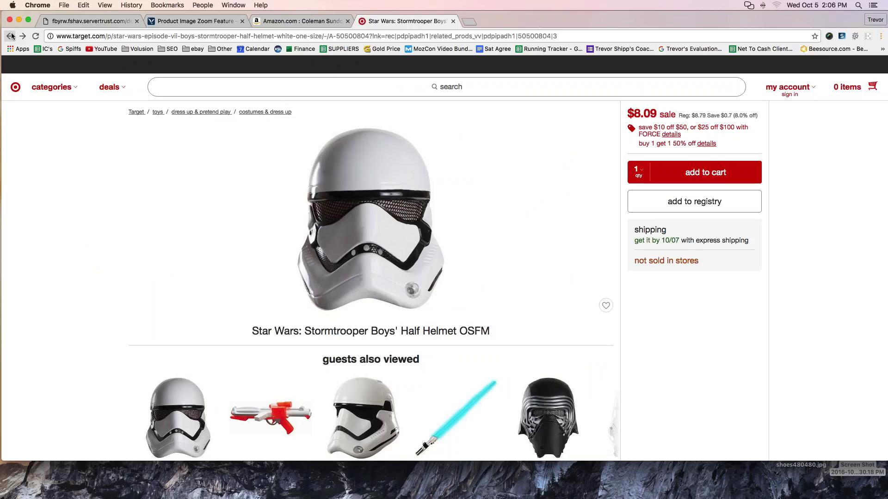
# - Load walmart.com in a new tab
pyautogui.click(471, 21)
pyautogui.write('walmm')
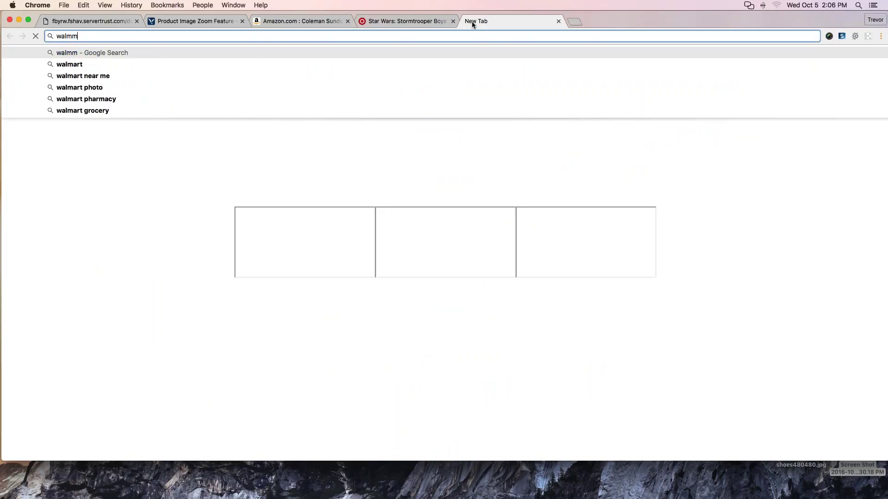
pyautogui.press('BackSpace')
pyautogui.write('art.com')
pyautogui.press('Return')
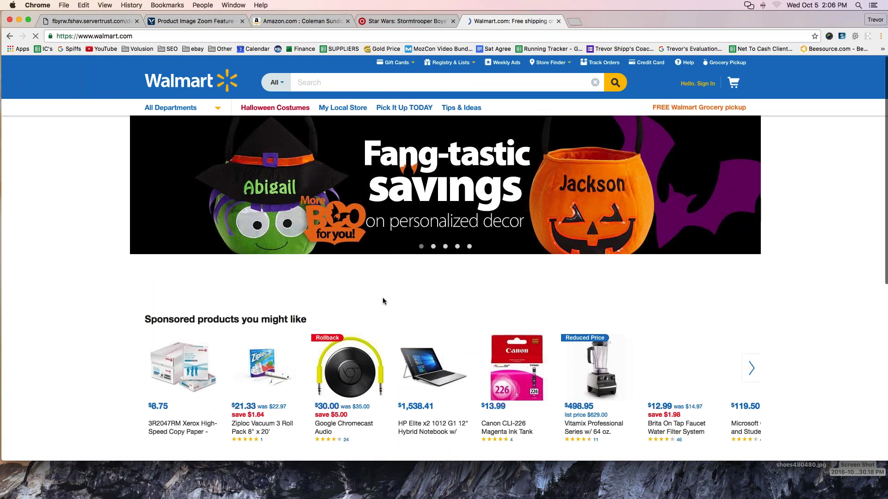
# - Open the Rubies Batgirl T-Shirt Adult Halloween Costume from the women's costumes and examine its product image
pyautogui.scroll(-7, 383, 301)
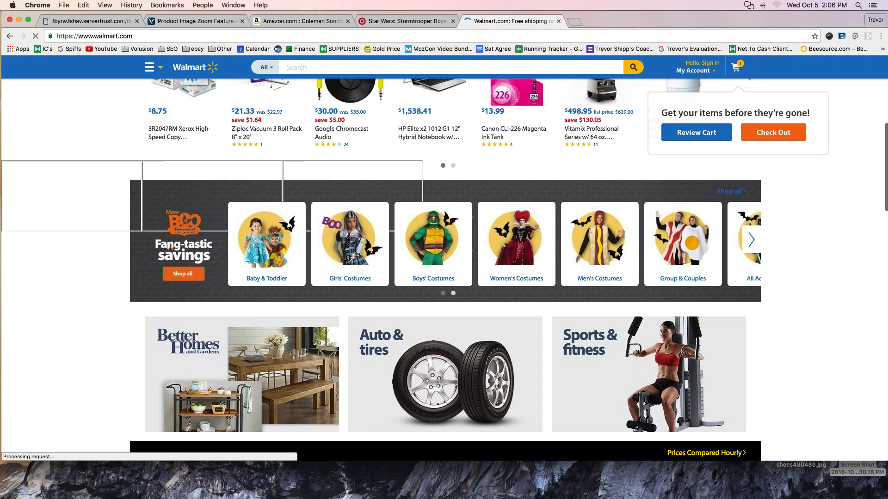
pyautogui.click(513, 235)
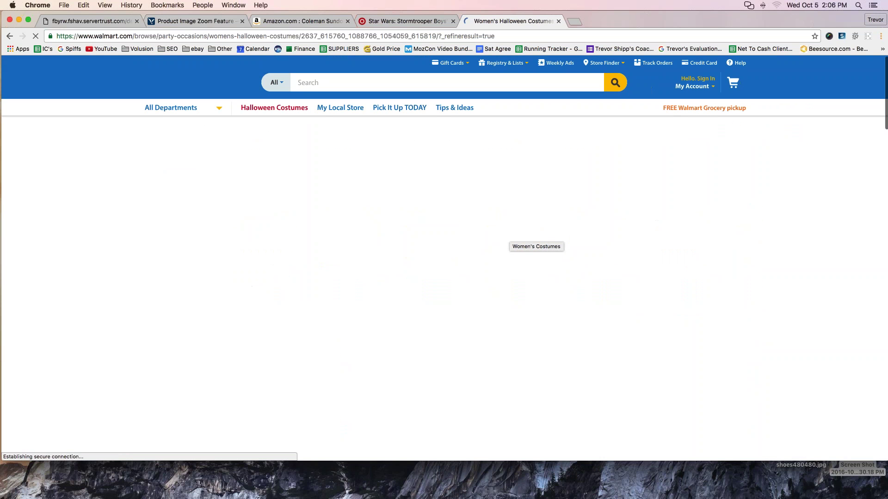
pyautogui.scroll(-3, 444, 259)
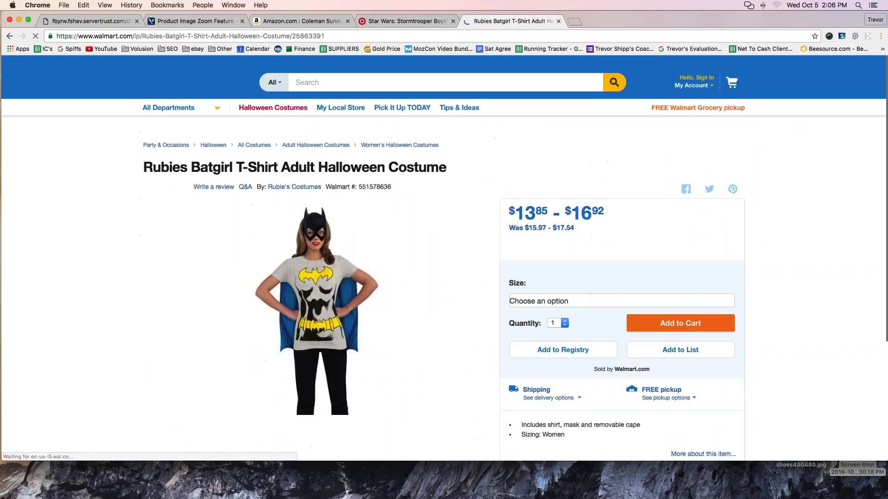
pyautogui.scroll(-1, 259, 111)
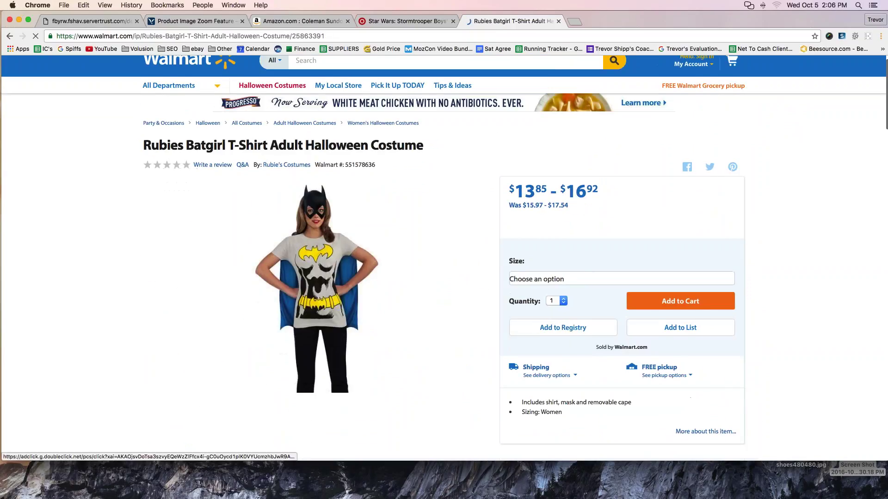
pyautogui.scroll(-2, 297, 245)
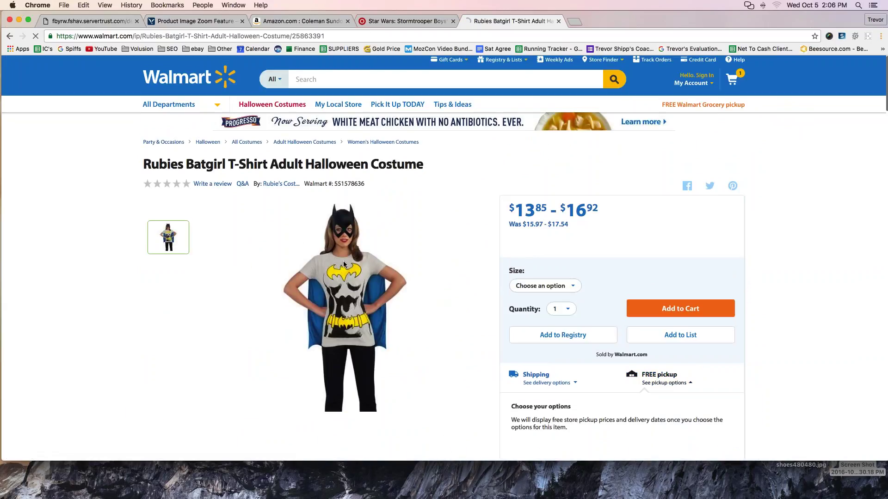
pyautogui.scroll(-1, 343, 298)
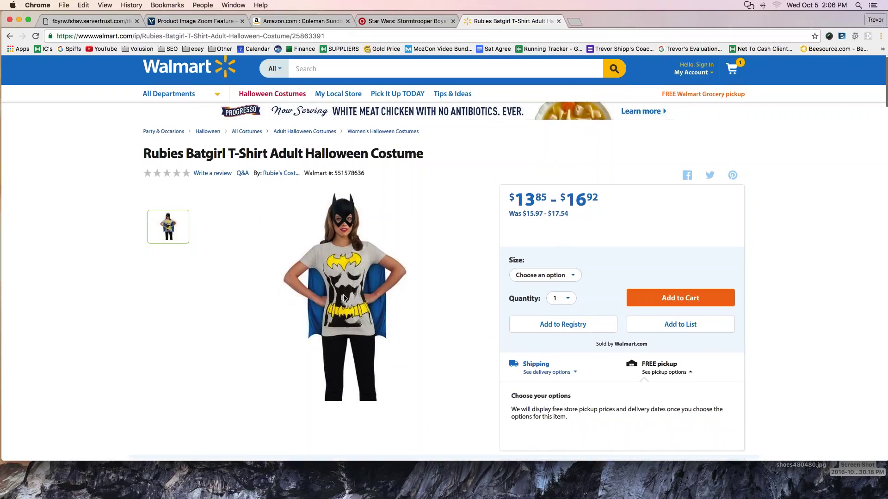
pyautogui.scroll(-4, 343, 298)
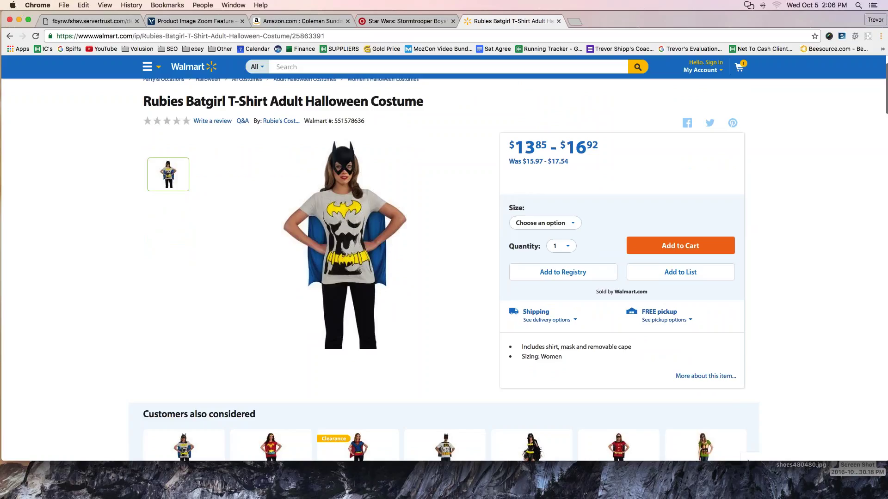
# - Revisit the Amazon tent page, and open the admin dashboard of the Volusion test store
pyautogui.click(314, 26)
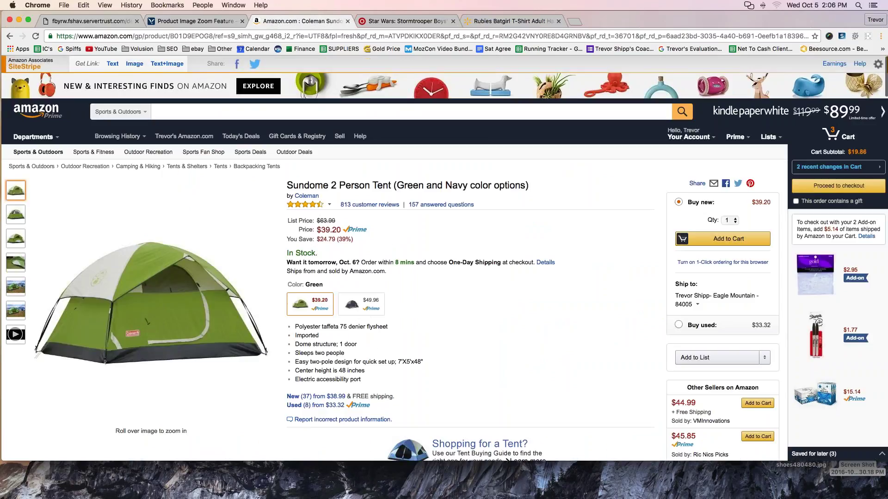
pyautogui.click(100, 23)
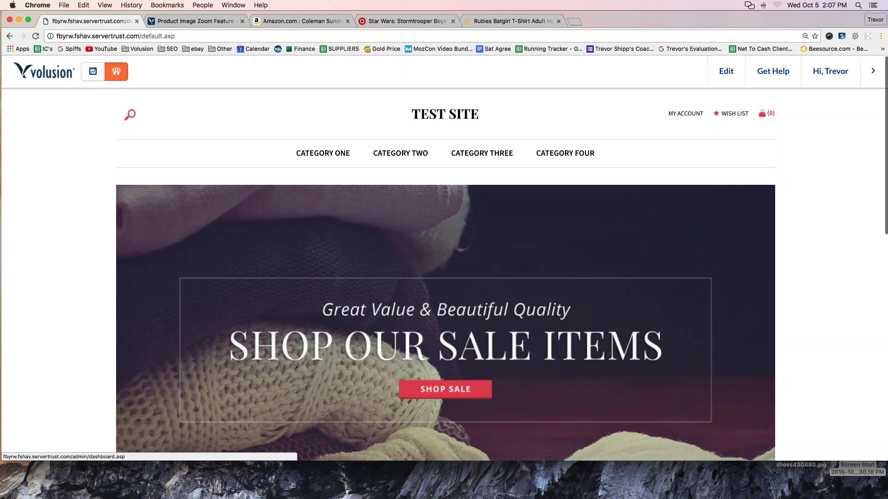
pyautogui.click(90, 76)
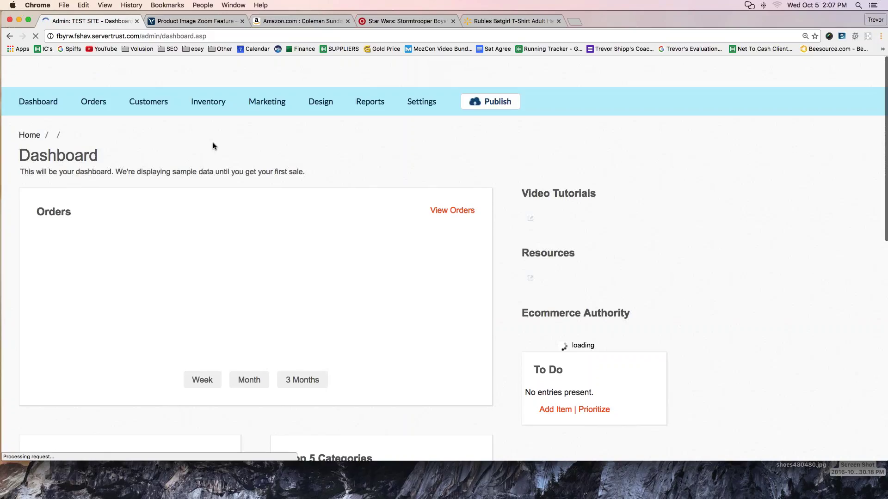
# - Go to the store's product inventory and open the settings that apply to all products
pyautogui.moveTo(206, 104)
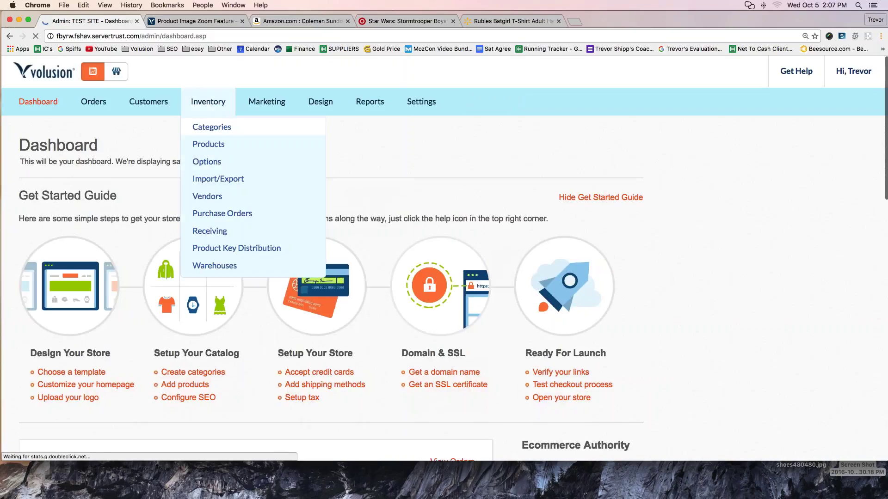
pyautogui.click(206, 147)
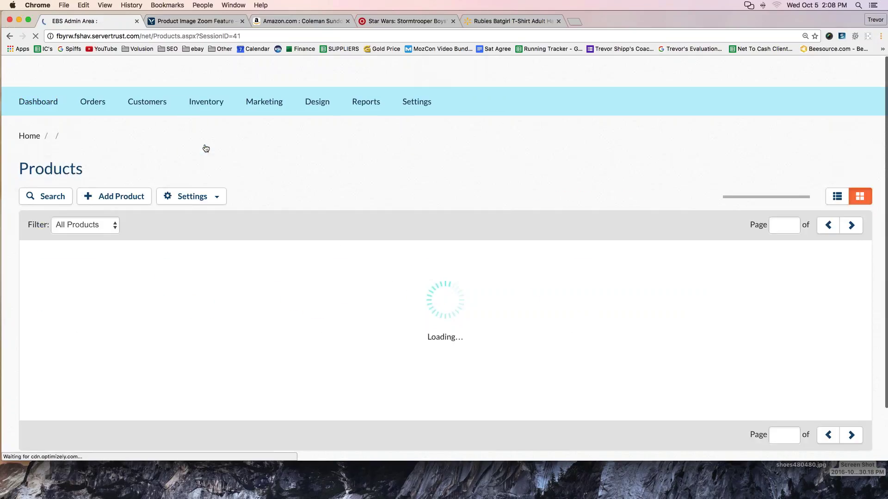
pyautogui.scroll(-3, 444, 259)
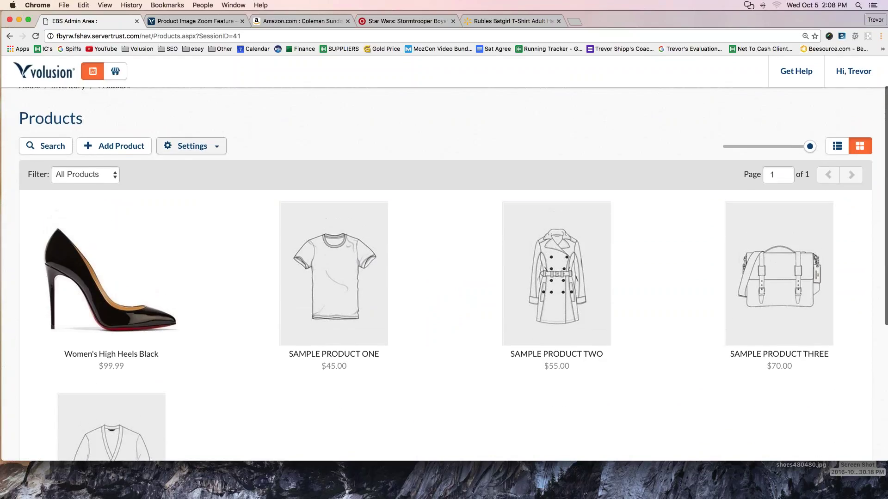
pyautogui.click(218, 147)
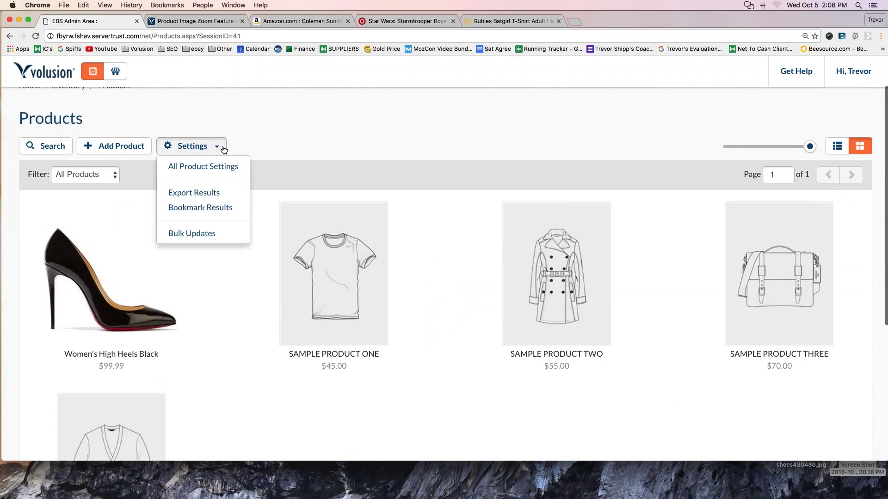
pyautogui.click(208, 167)
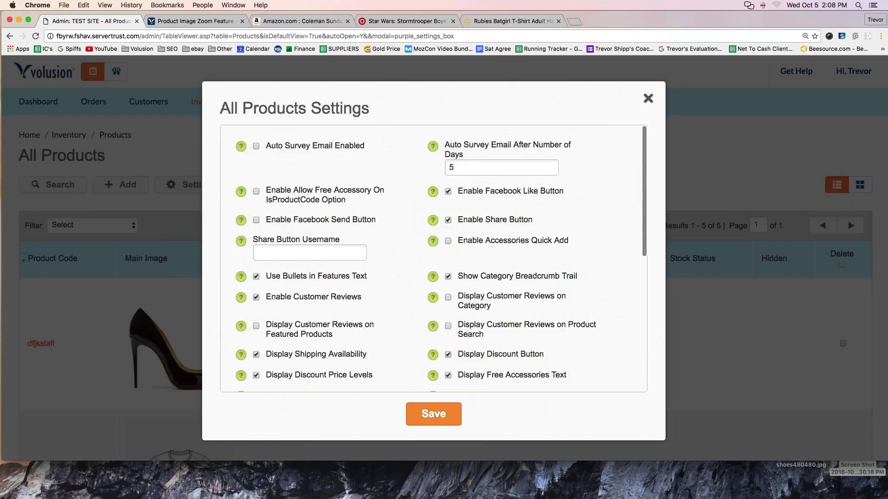
# - Find "zoom" in the All Products Settings, check the Enable Image Zoom option, and close the settings without saving
pyautogui.press('super+f')
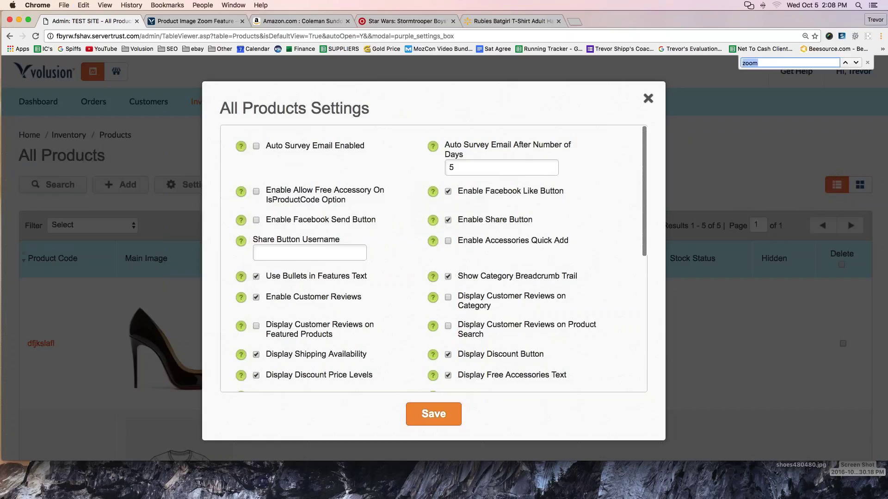
pyautogui.press('Return')
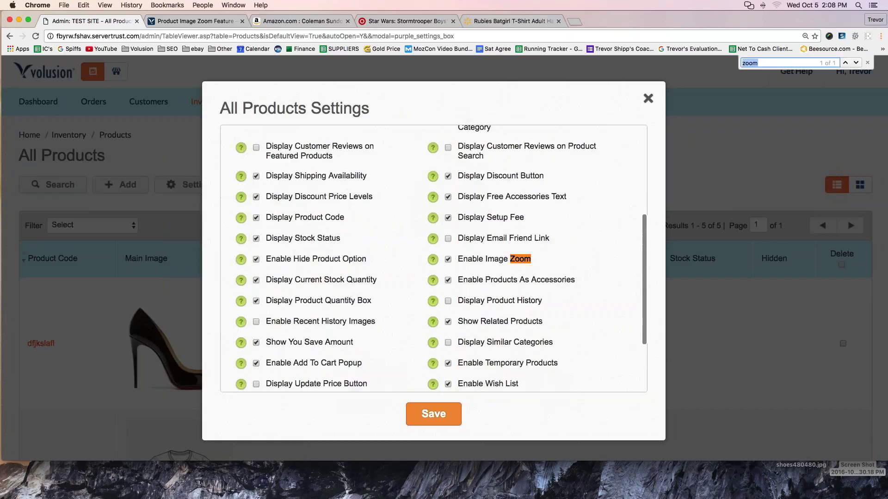
pyautogui.scroll(5, 357, 229)
pyautogui.scroll(-5, 357, 229)
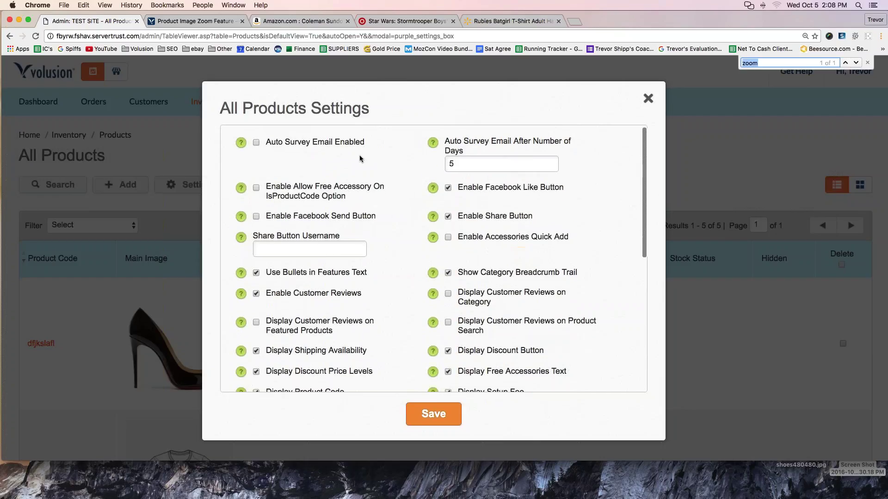
pyautogui.click(534, 263)
pyautogui.moveTo(535, 263); pyautogui.dragTo(457, 261)
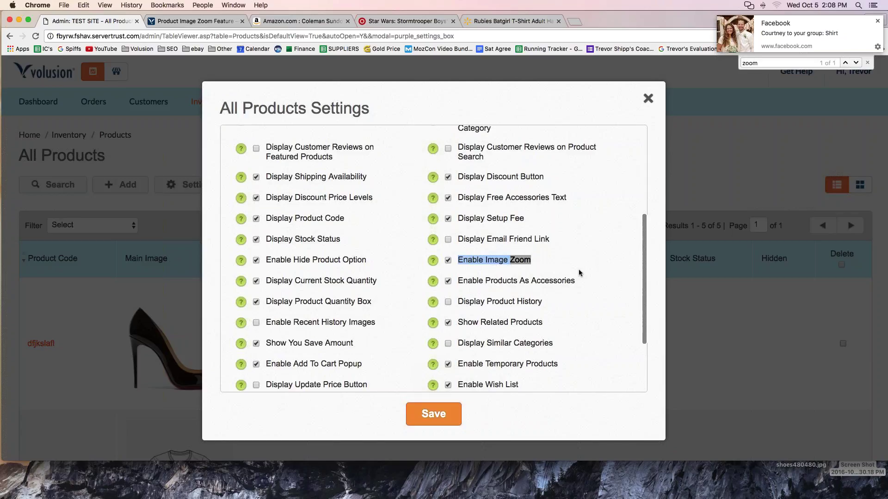
pyautogui.click(612, 192)
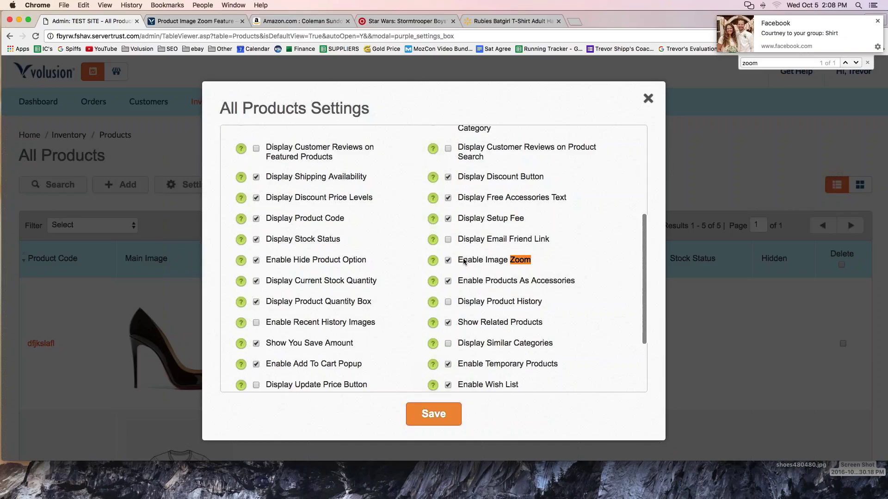
pyautogui.moveTo(456, 261); pyautogui.dragTo(532, 262)
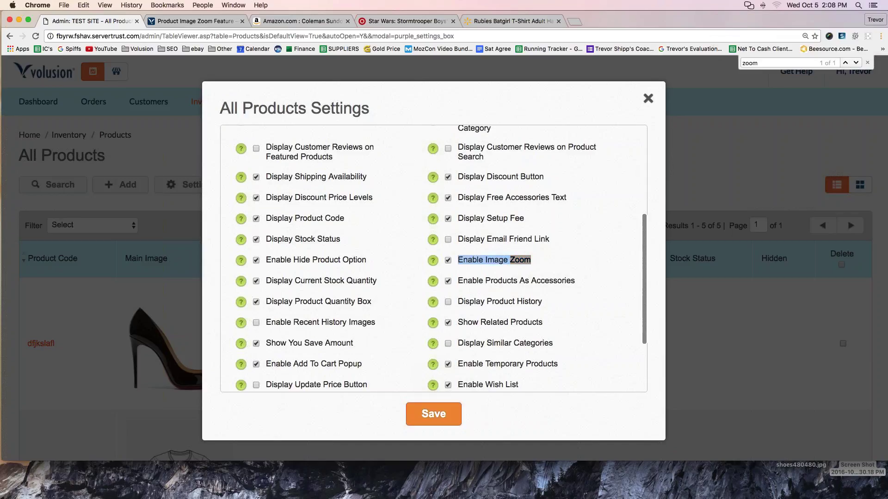
pyautogui.click(648, 98)
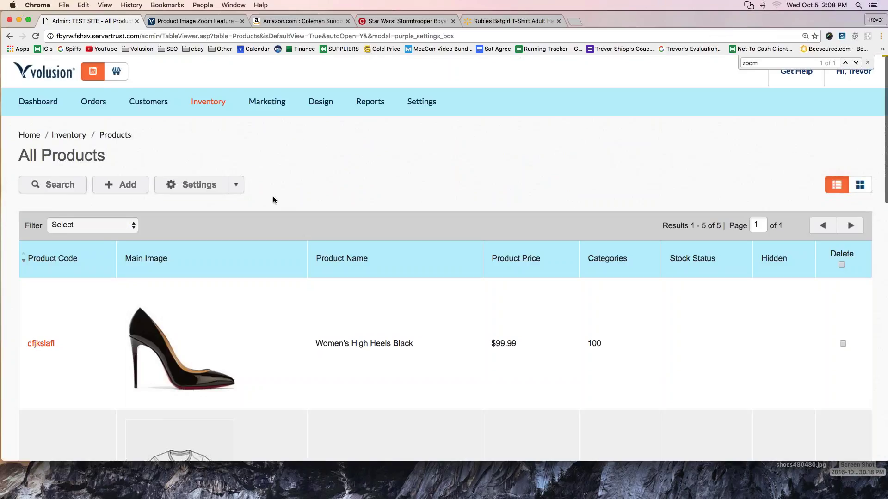
# - View the storefront and open the Women's High Heels Black product page from Category One
pyautogui.scroll(-3, 273, 200)
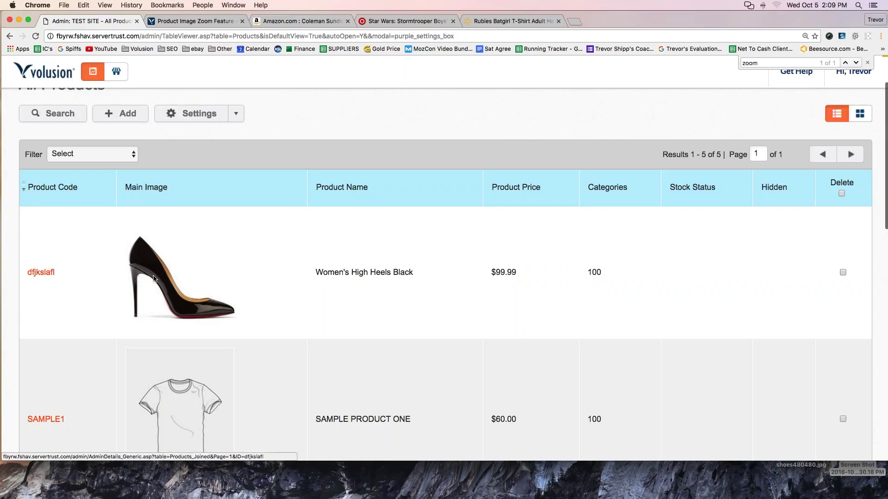
pyautogui.scroll(2, 119, 168)
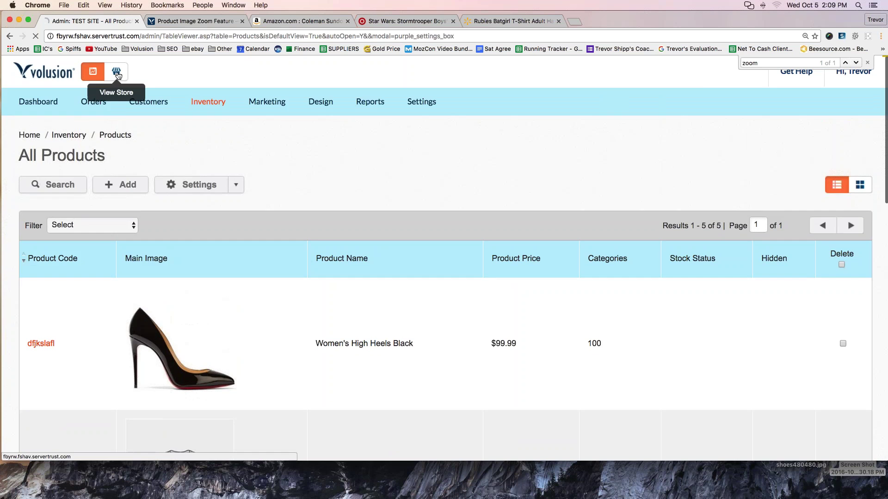
pyautogui.click(116, 71)
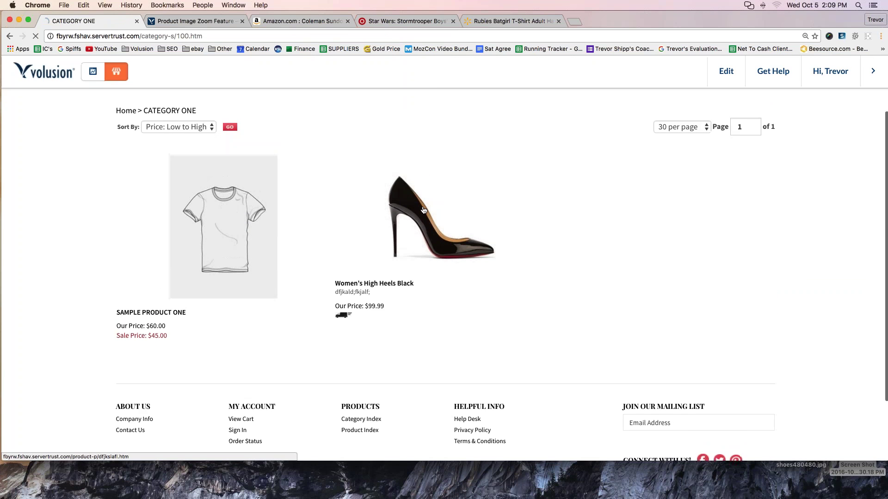
pyautogui.click(424, 210)
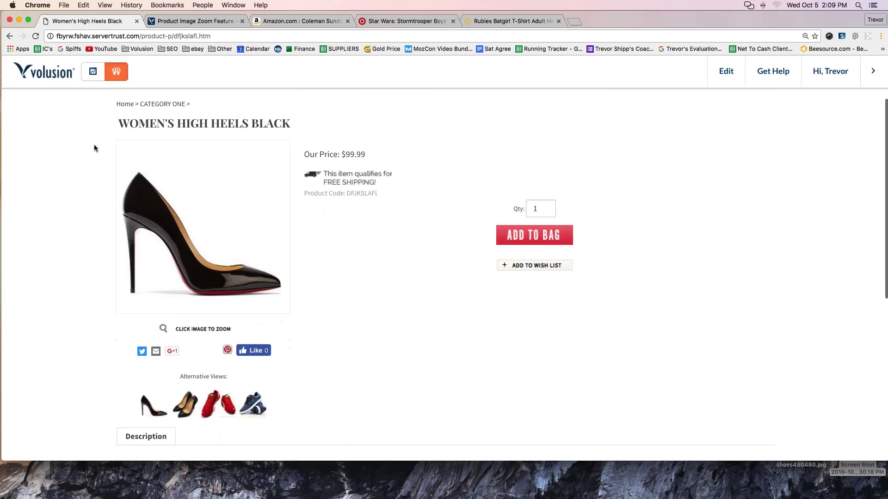
# - Inspect the main product image, switch to the spiked black heels alternative view, and open and close its enlarged image
pyautogui.scroll(1, 87, 145)
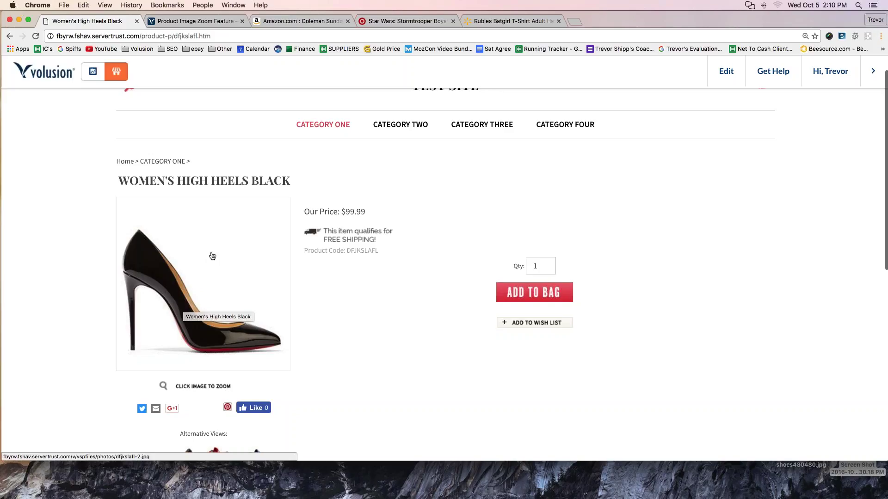
pyautogui.scroll(-4, 212, 256)
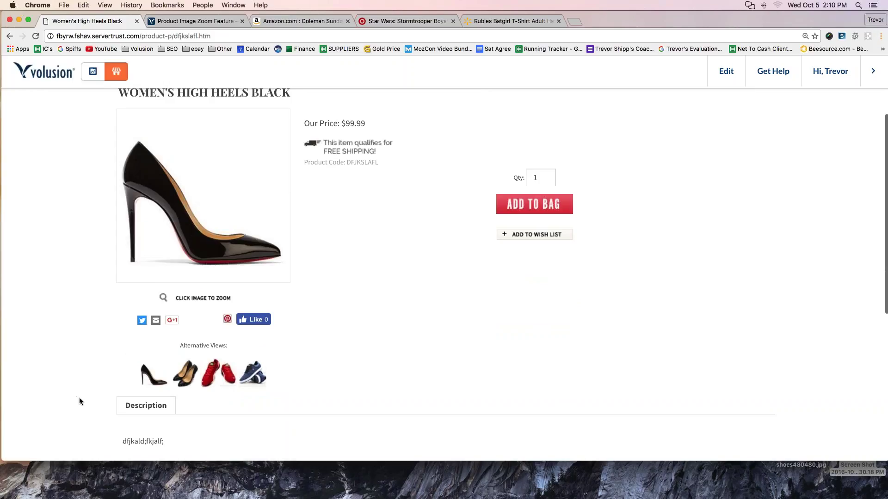
pyautogui.click(185, 373)
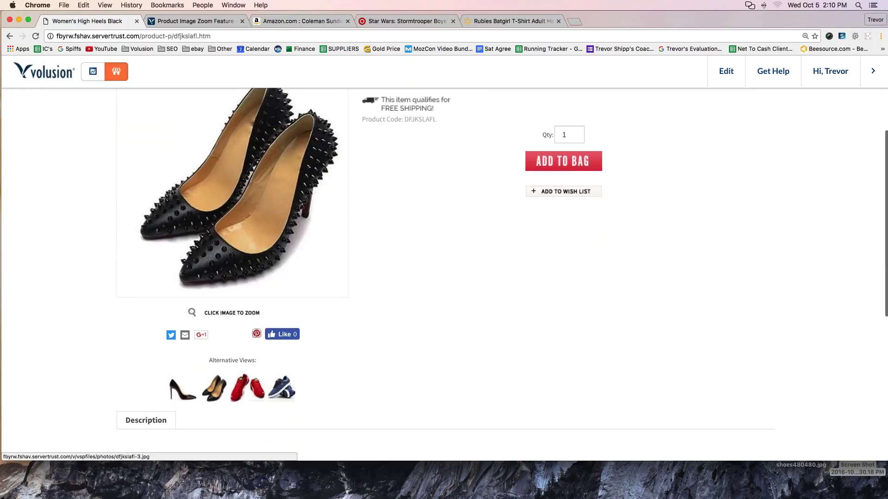
pyautogui.click(215, 388)
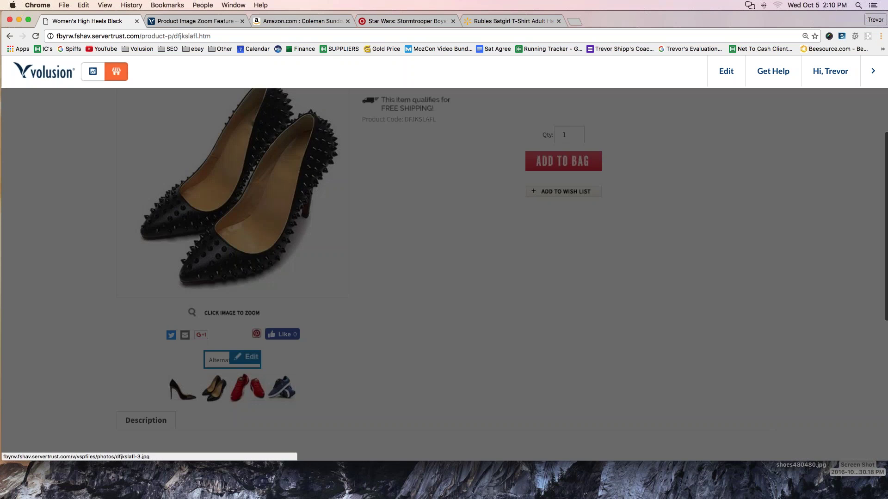
pyautogui.click(54, 140)
pyautogui.scroll(1, 88, 145)
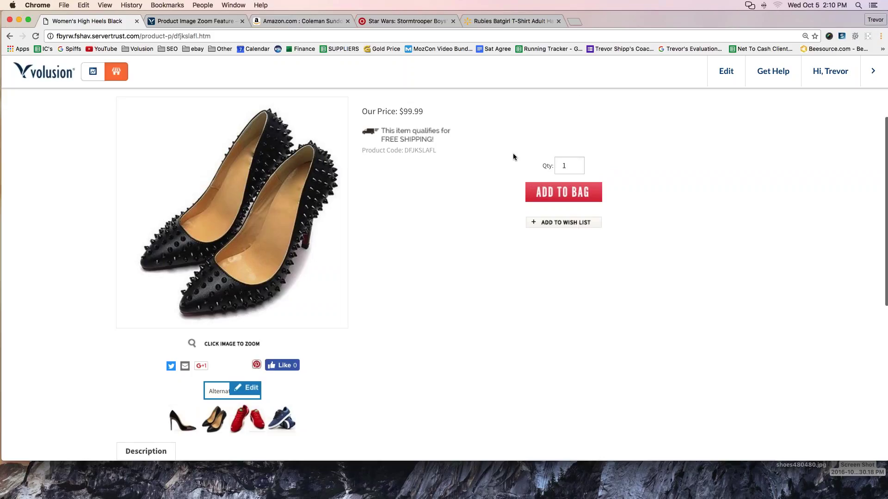
# - Switch the product image to the red sneakers alternative view and inspect its zoom
pyautogui.moveTo(328, 182)
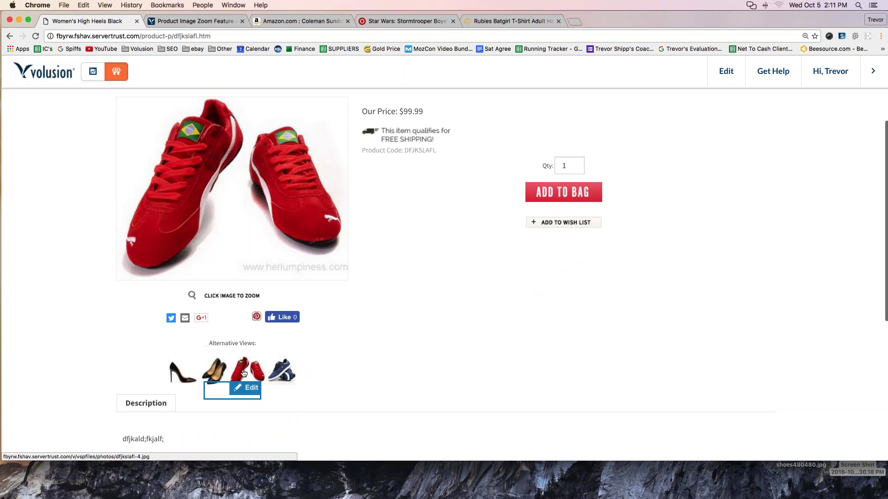
pyautogui.click(243, 374)
pyautogui.click(599, 135)
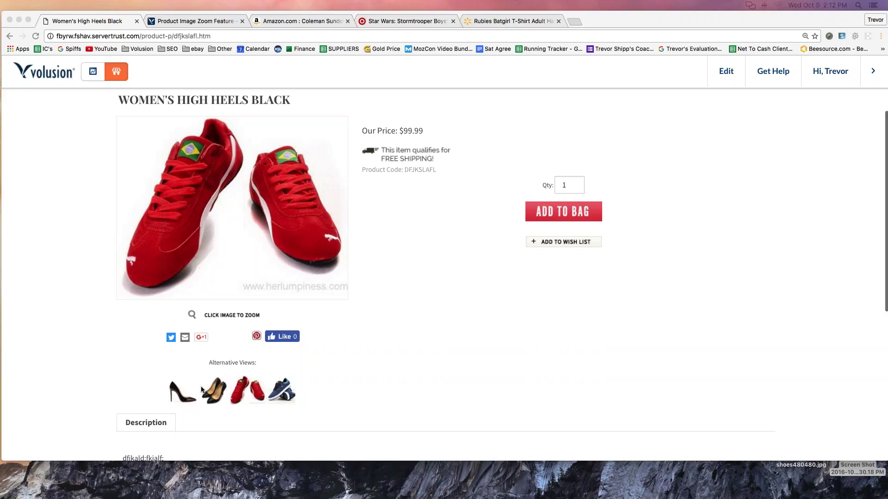
# - Compare the image zoom of the spiked heels, blue sneakers and plain black heel alternative views
pyautogui.click(216, 394)
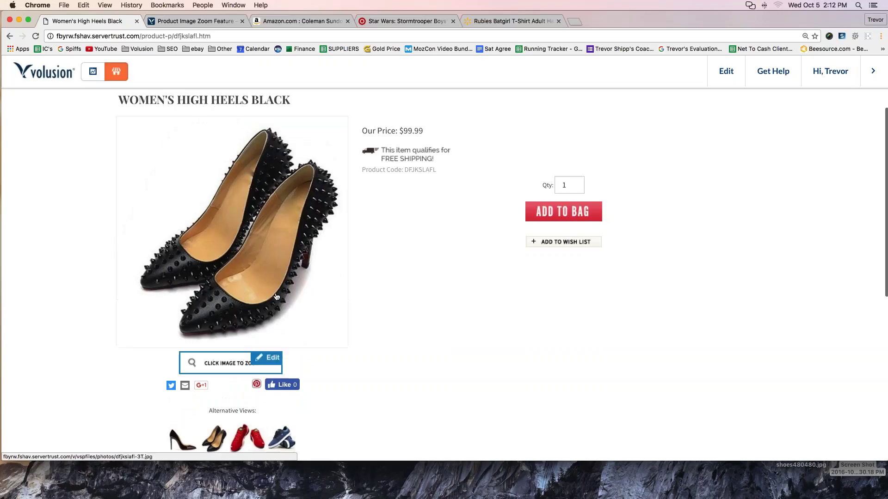
pyautogui.moveTo(249, 241)
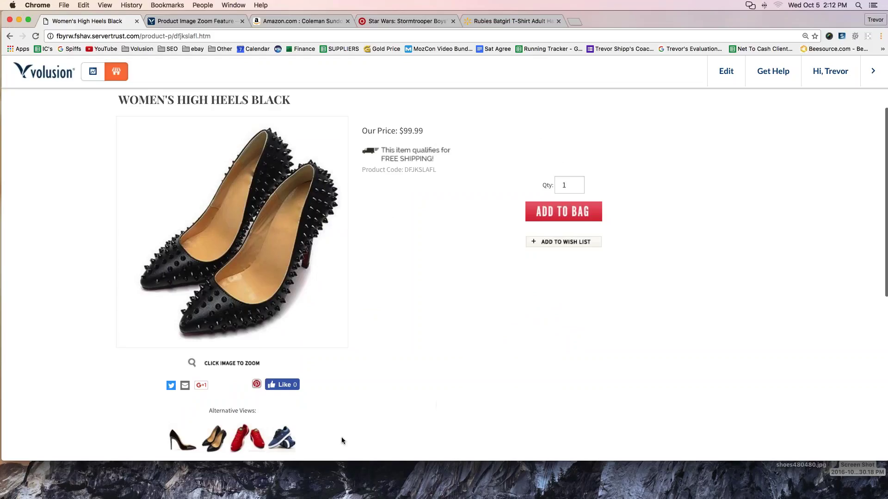
pyautogui.click(281, 438)
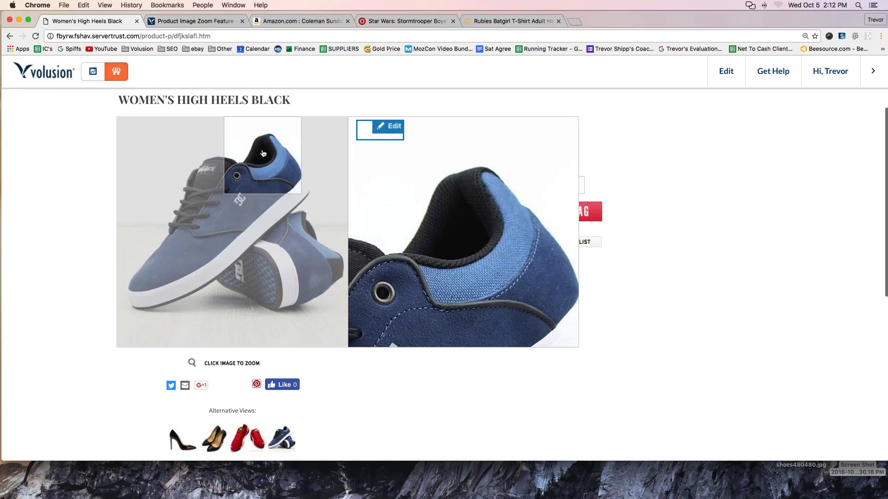
pyautogui.scroll(1, 253, 180)
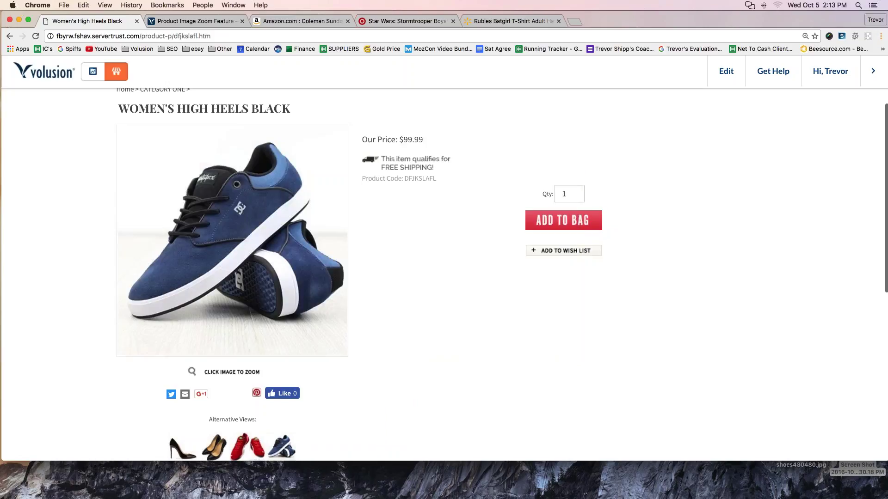
pyautogui.click(183, 448)
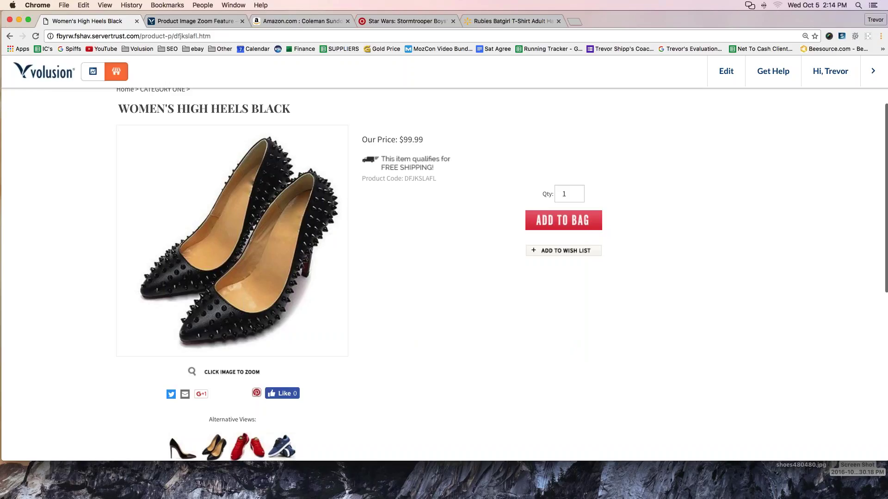
# - Load pixlr.com in a new tab and launch the Pixlr Editor web app
pyautogui.click(572, 21)
pyautogui.write('pixl')
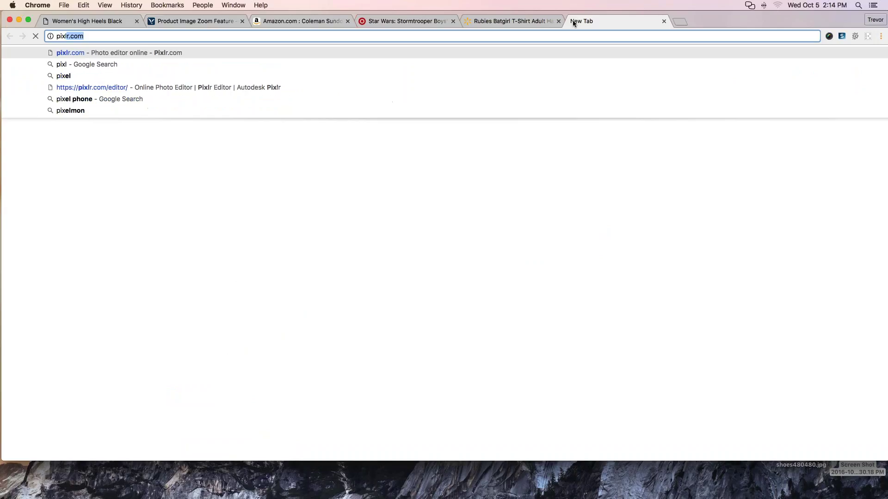
pyautogui.write('r.com')
pyautogui.press('Return')
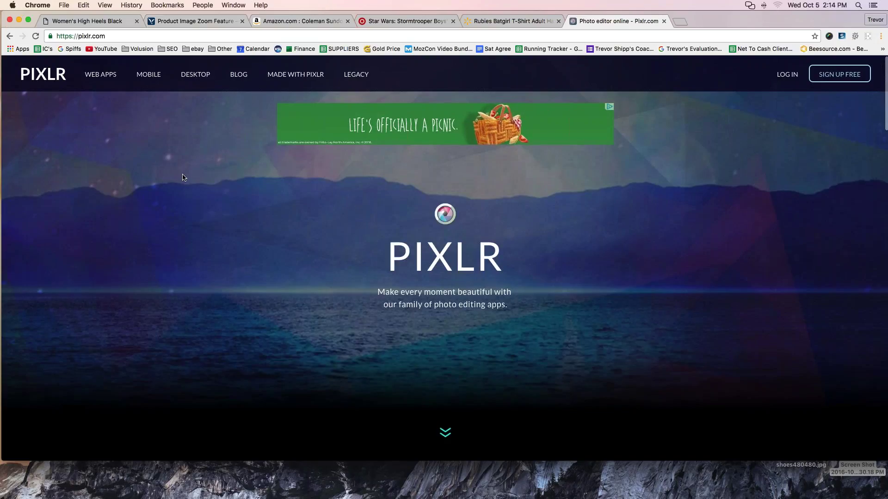
pyautogui.scroll(-5, 188, 178)
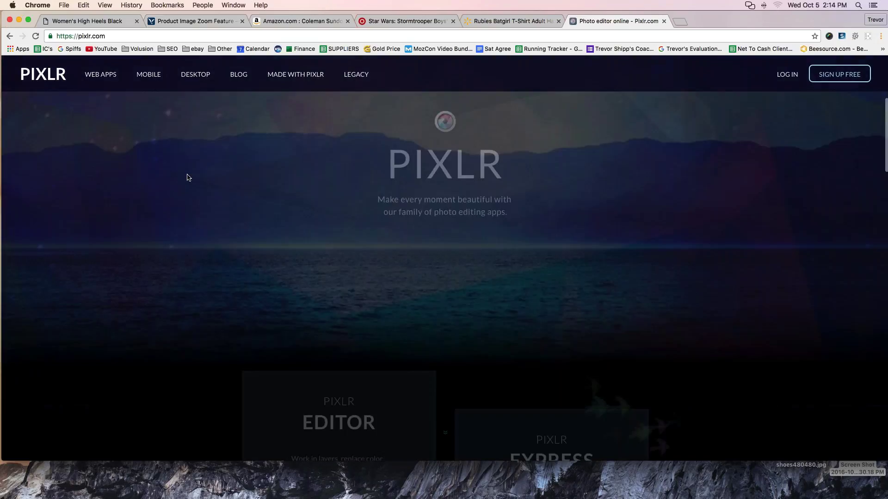
pyautogui.scroll(-1, 187, 177)
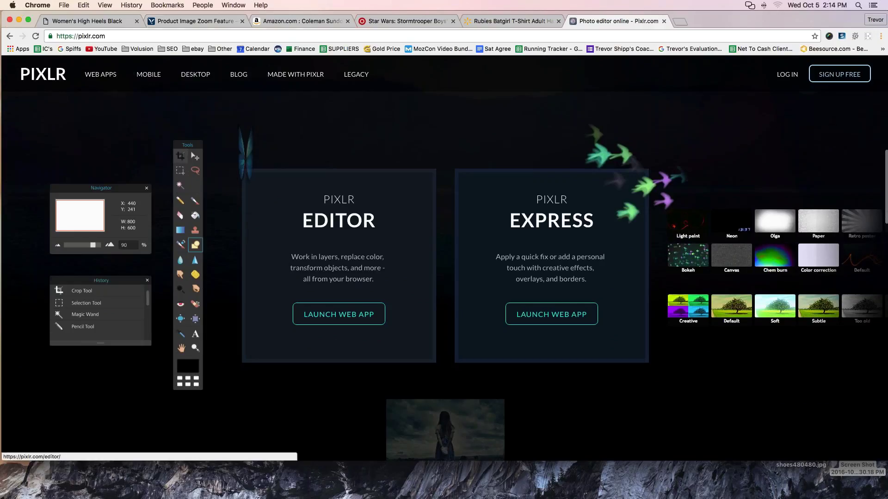
pyautogui.click(332, 317)
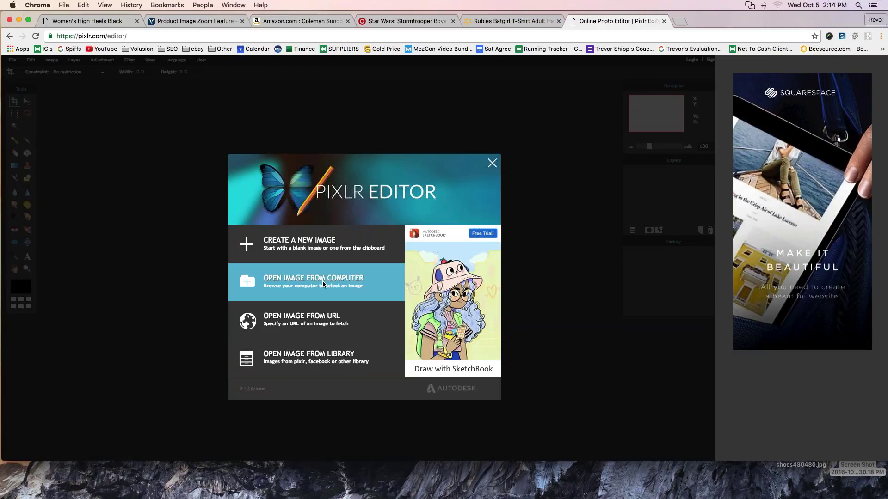
# - Open shoes-pumps-300-300.jpg from the Desktop, move its window to the middle of the workspace, and check its pixel dimensions
pyautogui.click(311, 283)
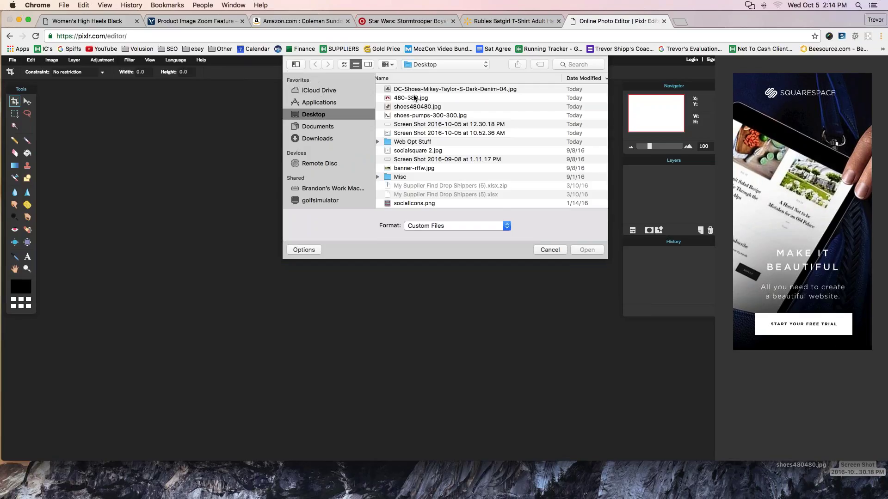
pyautogui.click(402, 117)
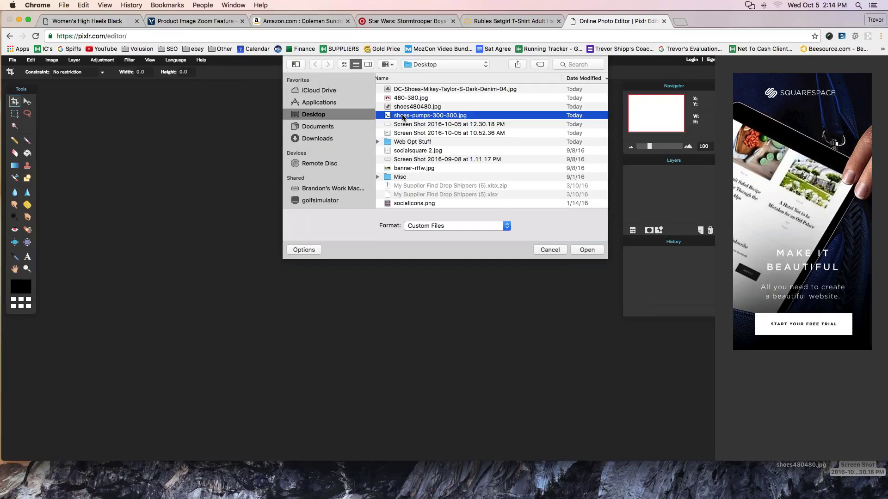
pyautogui.click(586, 249)
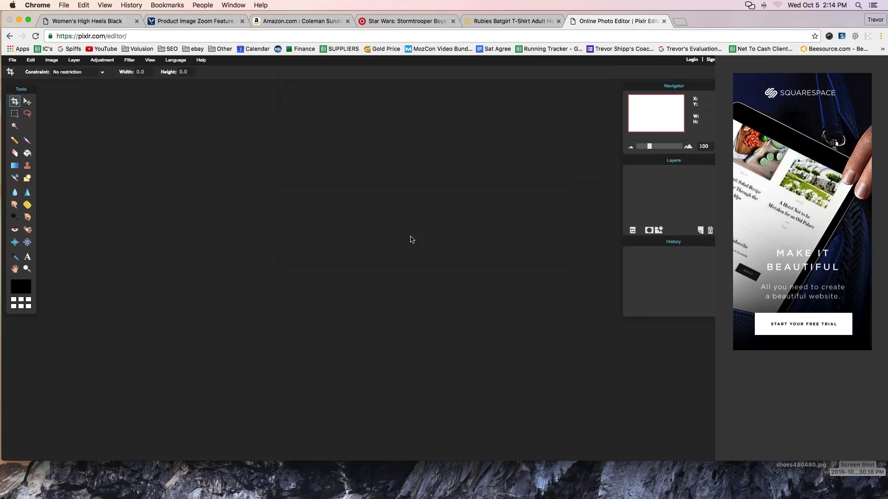
pyautogui.moveTo(115, 90); pyautogui.dragTo(358, 127)
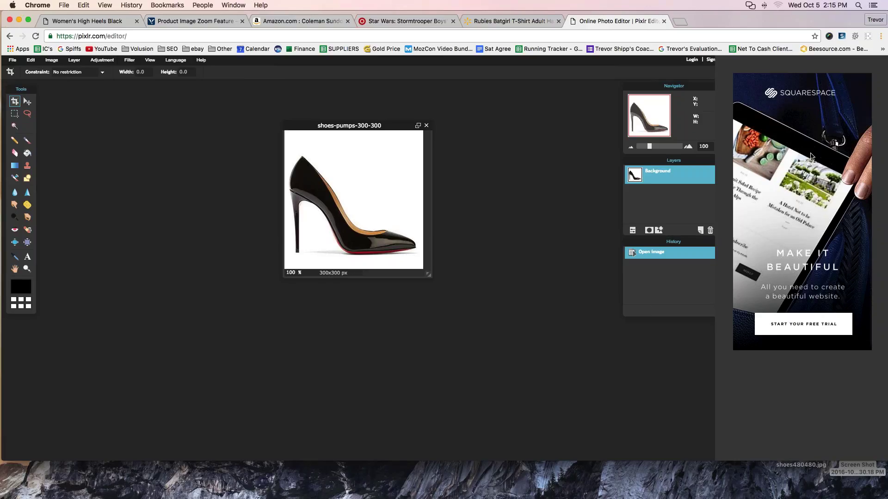
pyautogui.moveTo(314, 281)
pyautogui.mouseDown()
pyautogui.moveTo(344, 286)
pyautogui.moveTo(363, 275)
pyautogui.moveTo(321, 261)
pyautogui.moveTo(311, 278)
pyautogui.moveTo(344, 287)
pyautogui.mouseUp()
# - Open shoes480480.jpg from the Desktop, place its window over the pumps image, and check its pixel dimensions
pyautogui.click(13, 60)
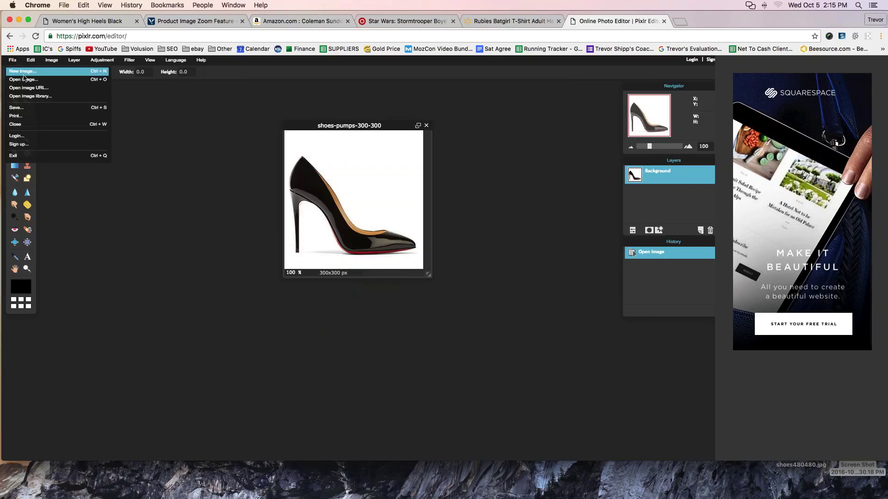
pyautogui.click(24, 79)
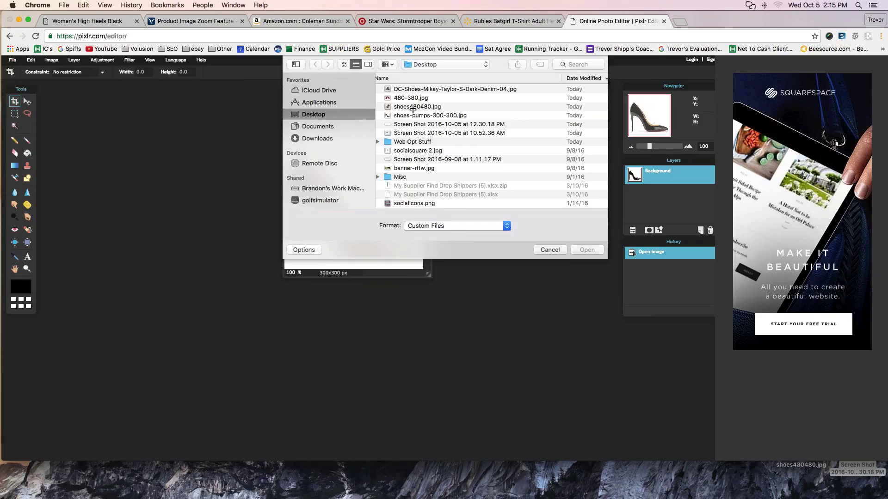
pyautogui.doubleClick(414, 108)
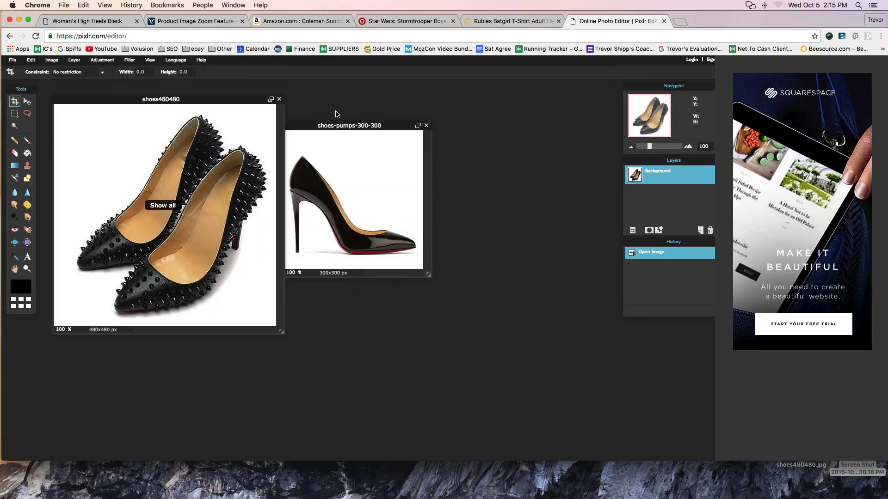
pyautogui.moveTo(155, 106); pyautogui.dragTo(338, 110)
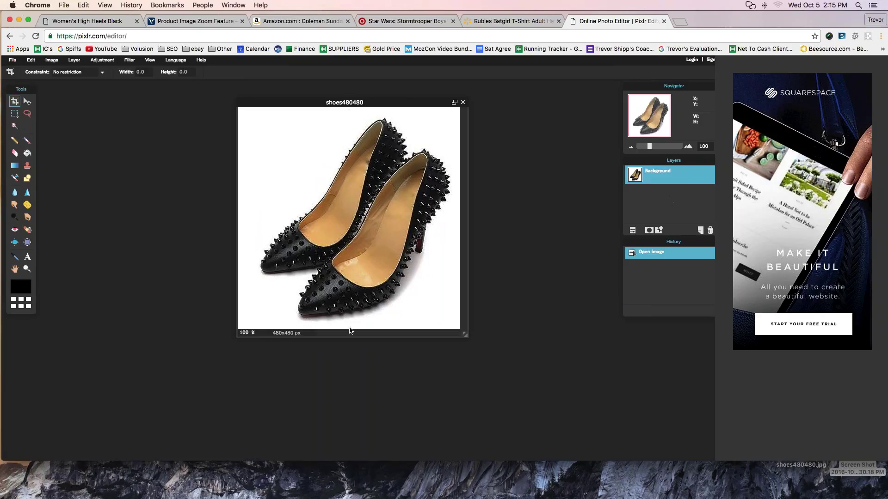
pyautogui.moveTo(288, 325)
pyautogui.mouseDown()
pyautogui.moveTo(275, 341)
pyautogui.moveTo(303, 329)
pyautogui.mouseUp()
# - Open the red sneakers image 480-380.jpg from the Desktop and check its pixel dimensions
pyautogui.click(15, 60)
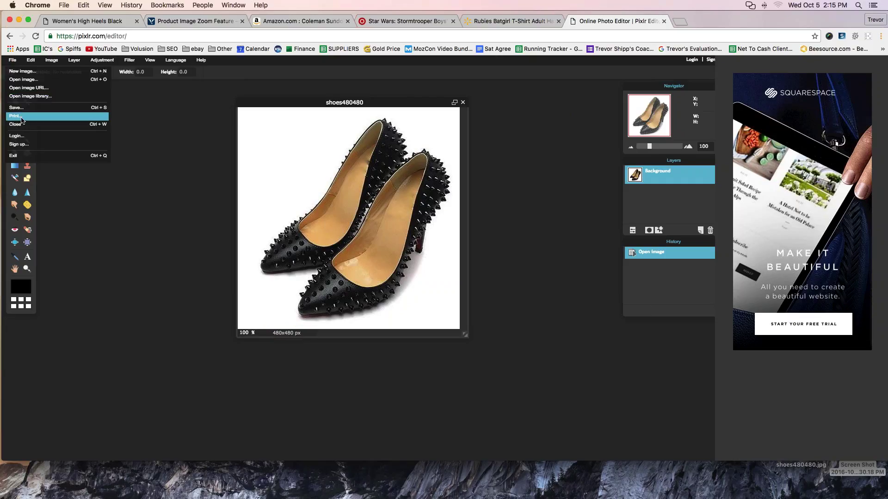
pyautogui.click(19, 81)
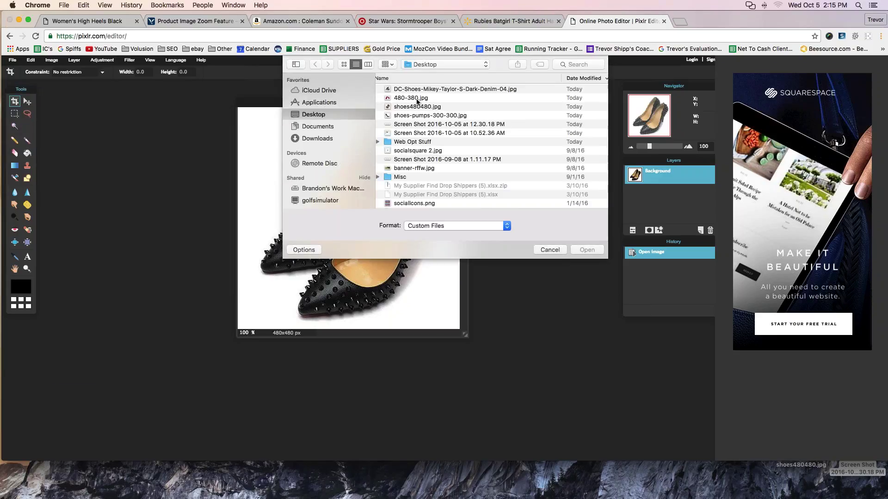
pyautogui.doubleClick(416, 98)
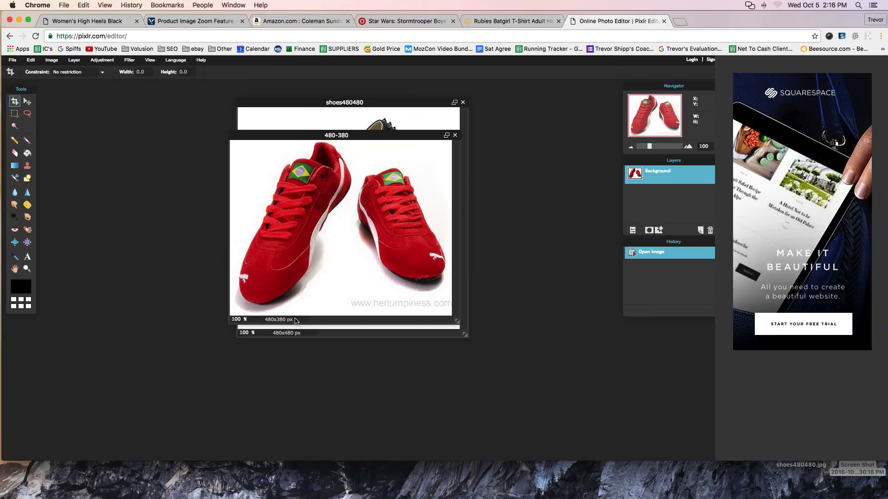
pyautogui.moveTo(296, 320)
pyautogui.mouseDown()
pyautogui.moveTo(276, 312)
pyautogui.moveTo(259, 326)
pyautogui.moveTo(294, 330)
pyautogui.moveTo(292, 312)
pyautogui.mouseUp()
# - Open DC-Shoes-Mikey-Taylor-S-Dark-Denim-04.jpg, move its window clear of the workspace edge, and check its pixel dimensions and zoom level
pyautogui.click(12, 61)
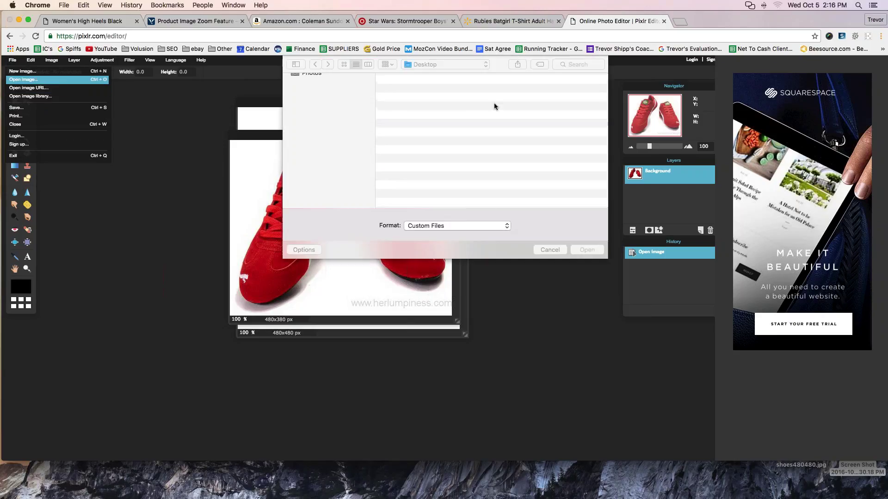
pyautogui.click(422, 89)
pyautogui.press('Return')
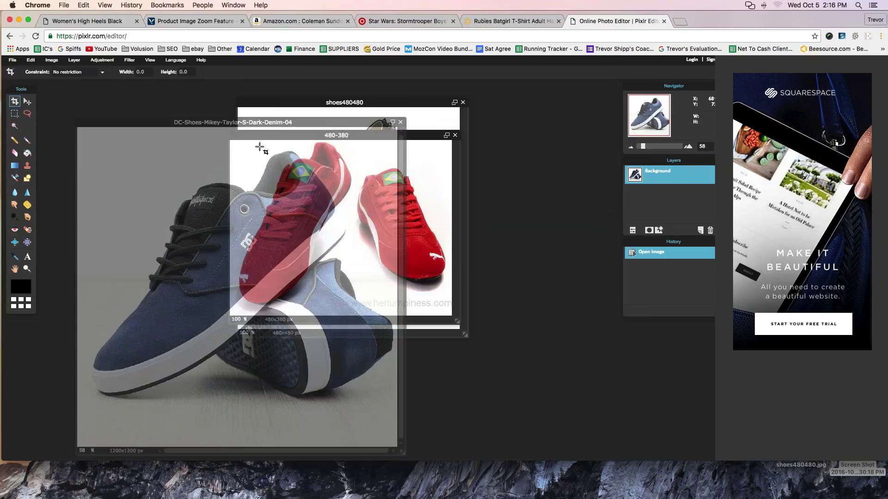
pyautogui.moveTo(191, 115); pyautogui.dragTo(284, 86)
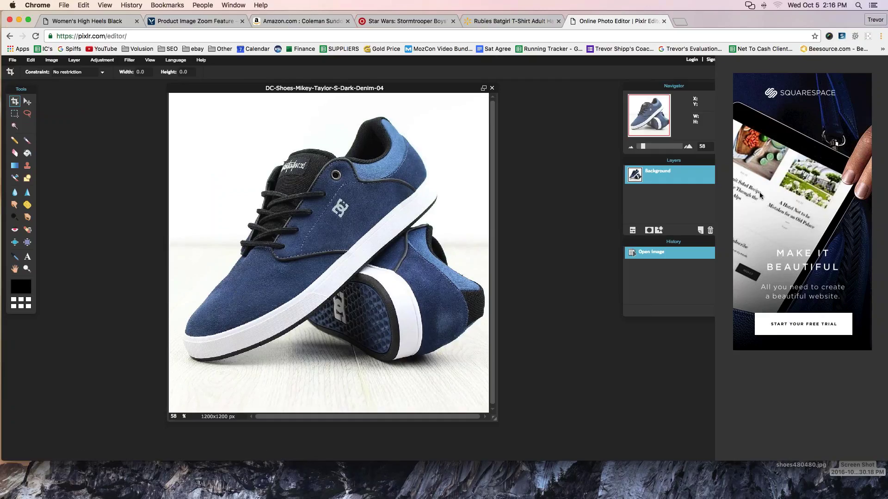
pyautogui.moveTo(201, 422)
pyautogui.mouseDown()
pyautogui.moveTo(227, 428)
pyautogui.moveTo(214, 408)
pyautogui.moveTo(207, 426)
pyautogui.moveTo(222, 429)
pyautogui.mouseUp()
pyautogui.moveTo(171, 423); pyautogui.dragTo(189, 422)
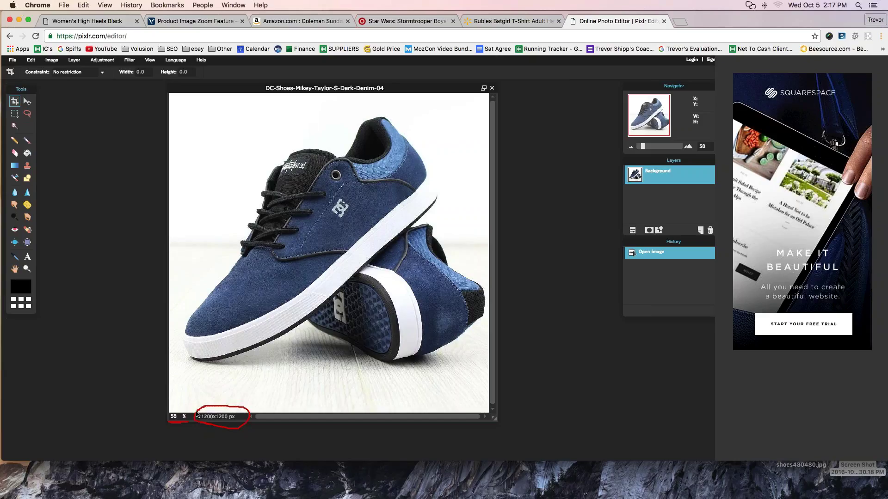
# - Zoom the blue sneakers image to 100%, inspect different areas of it, and zoom back out to 30%
pyautogui.moveTo(642, 149); pyautogui.dragTo(649, 149)
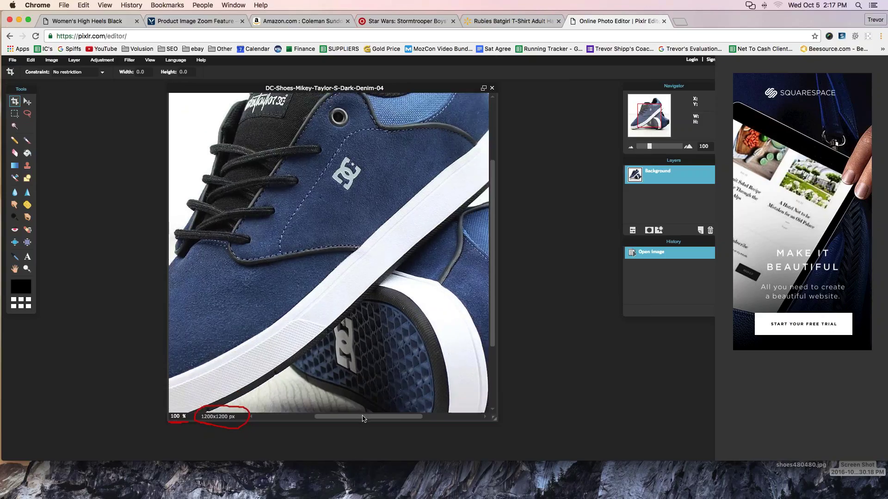
pyautogui.moveTo(362, 419); pyautogui.dragTo(452, 410)
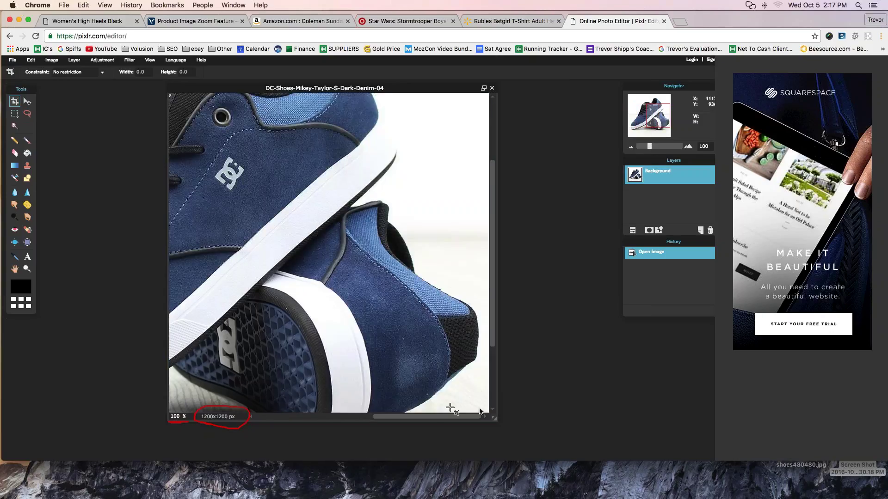
pyautogui.scroll(-3, 496, 319)
pyautogui.scroll(5, 497, 254)
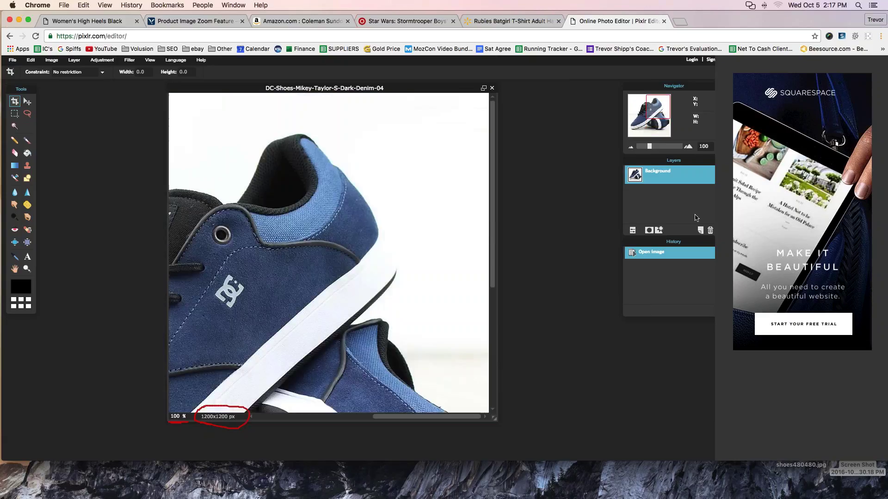
pyautogui.moveTo(650, 147)
pyautogui.mouseDown()
pyautogui.moveTo(639, 149)
pyautogui.moveTo(672, 150)
pyautogui.moveTo(641, 149)
pyautogui.mouseUp()
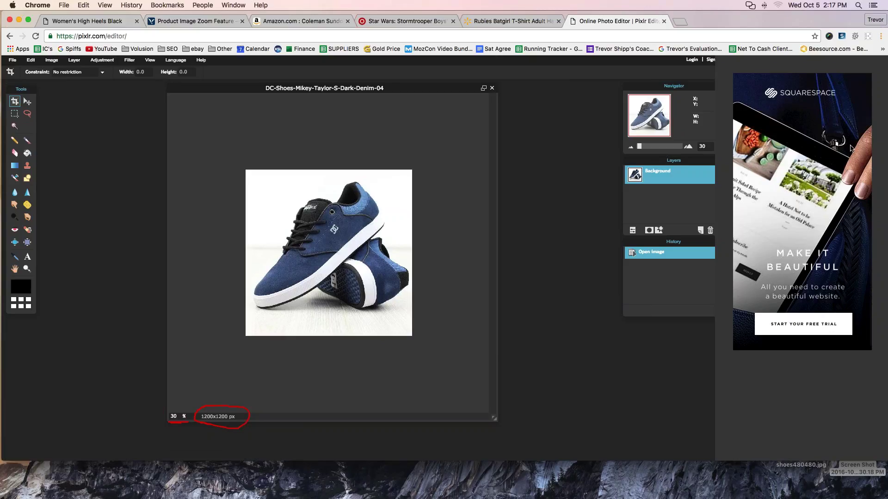
pyautogui.moveTo(222, 418)
pyautogui.mouseDown()
pyautogui.moveTo(241, 409)
pyautogui.moveTo(199, 415)
pyautogui.moveTo(250, 426)
pyautogui.mouseUp()
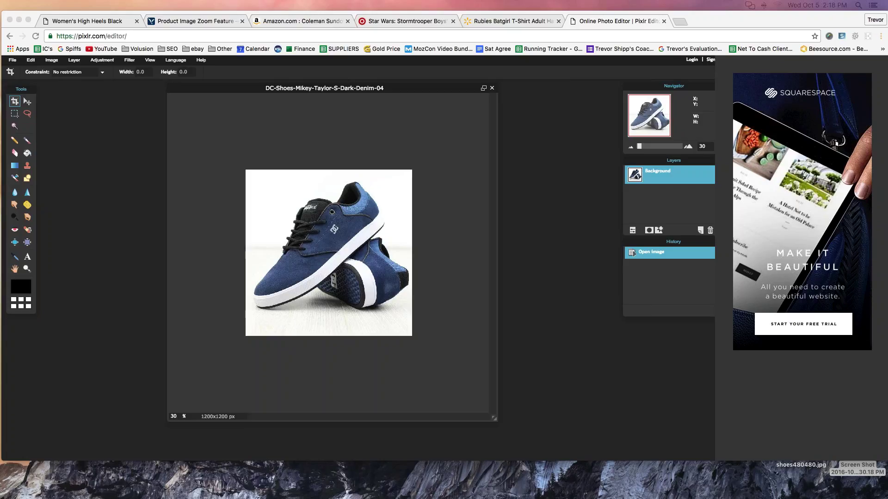
# - Open Google Images in a new browser tab
pyautogui.click(680, 24)
pyautogui.click(680, 23)
pyautogui.write('google')
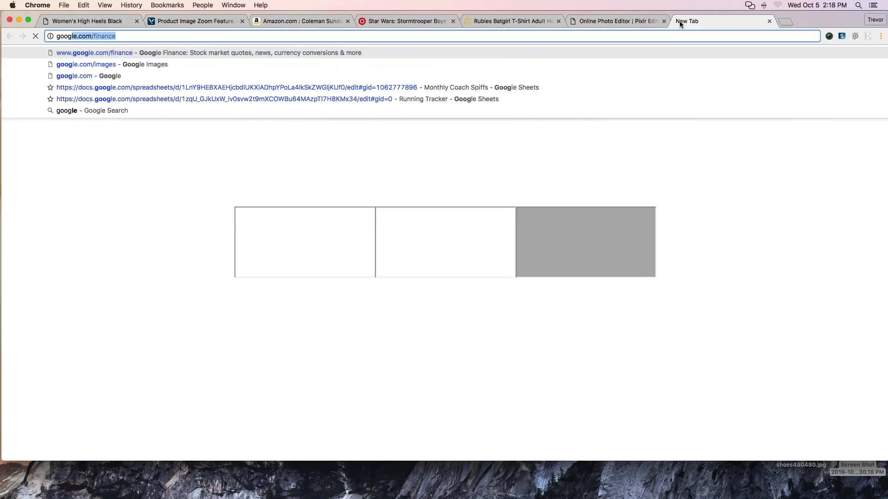
pyautogui.write('.com/im')
pyautogui.press('Return')
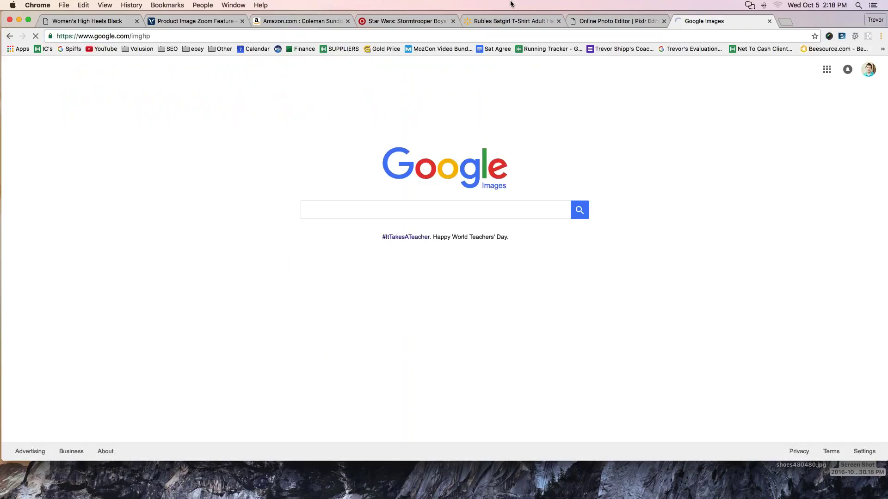
# - Copy the product title "Rubies Batgirl T-Shirt Adult Halloween Costume" from the Walmart page and search Google Images for it
pyautogui.click(474, 21)
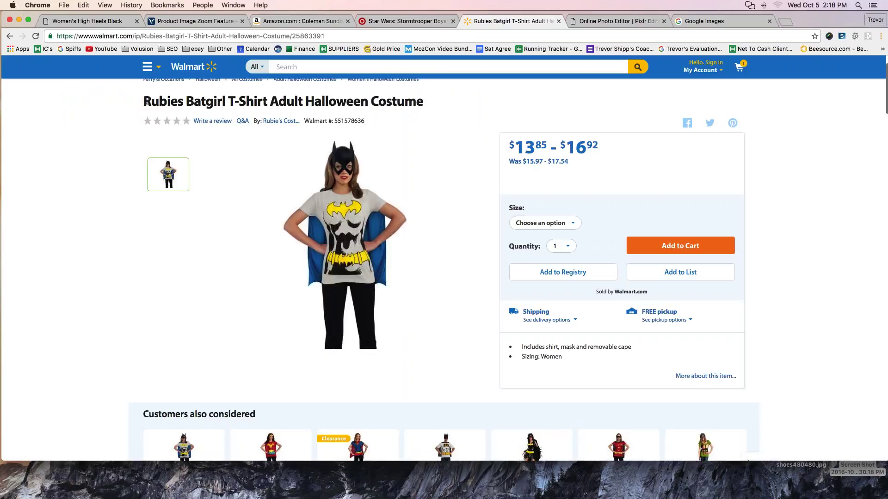
pyautogui.moveTo(143, 101); pyautogui.dragTo(433, 100)
pyautogui.press('super+c')
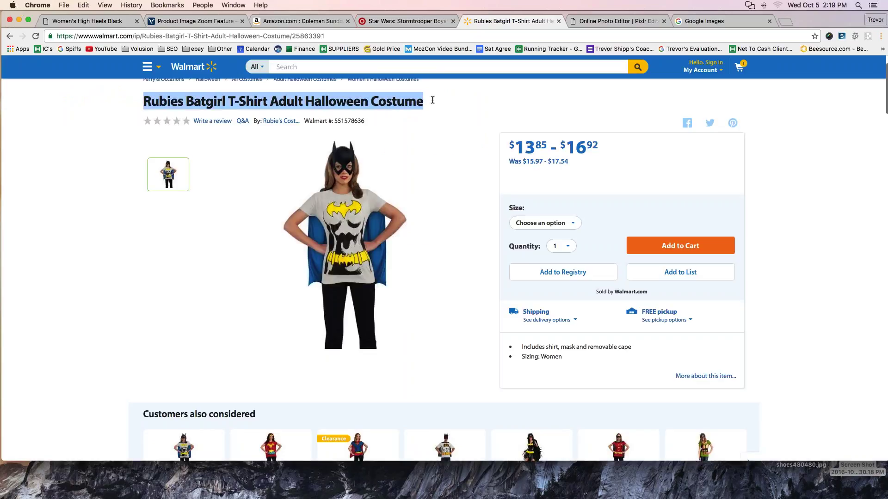
pyautogui.click(708, 22)
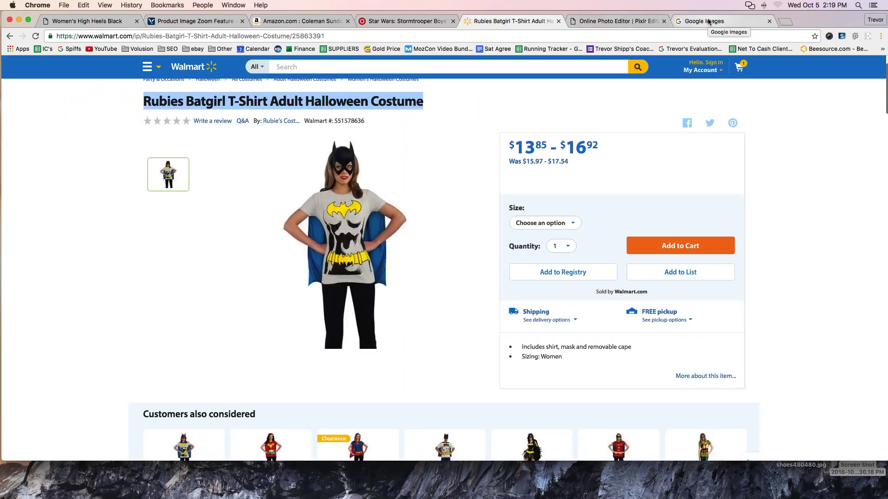
pyautogui.press('super+v')
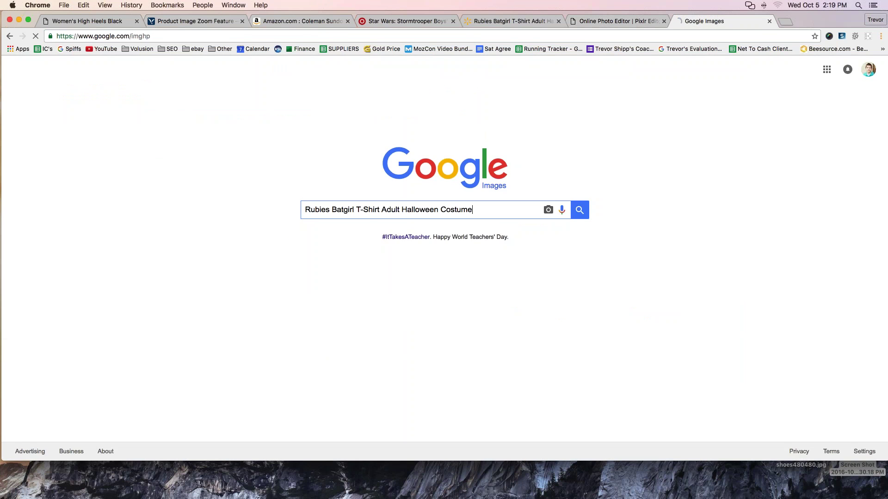
pyautogui.press('Return')
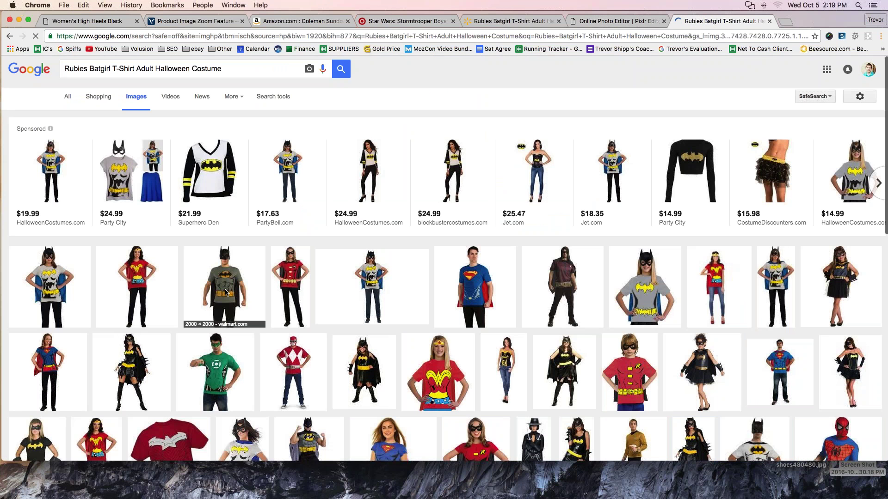
# - Preview the Walmart, BuyCostumes, child Batgirl and Pinterest image results, comparing their pixel sizes and the option to view the image itself
pyautogui.click(57, 275)
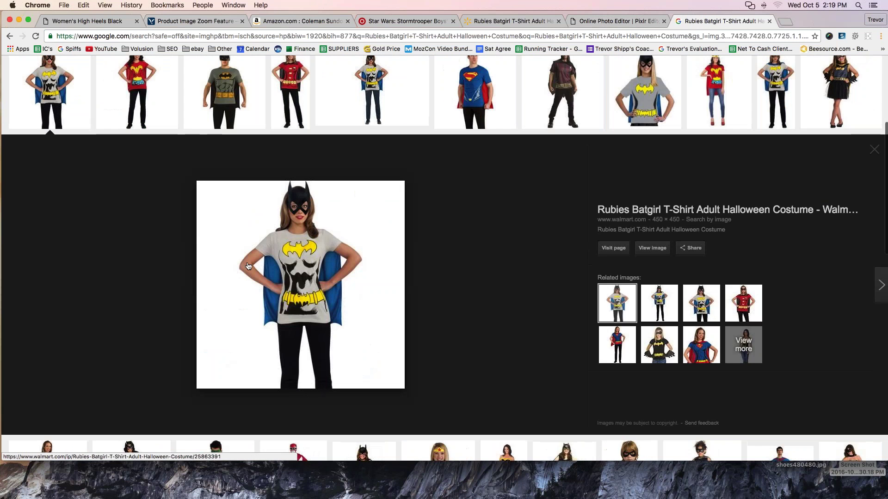
pyautogui.scroll(2, 263, 289)
pyautogui.scroll(1, 138, 248)
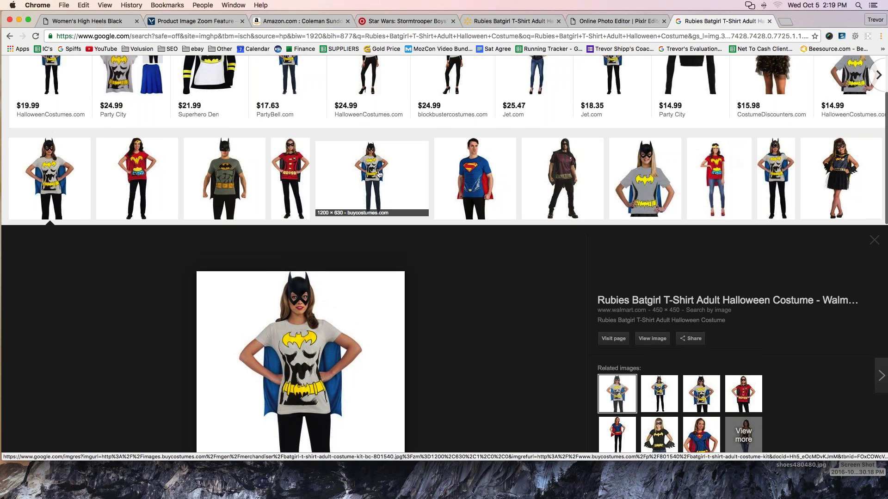
pyautogui.click(379, 170)
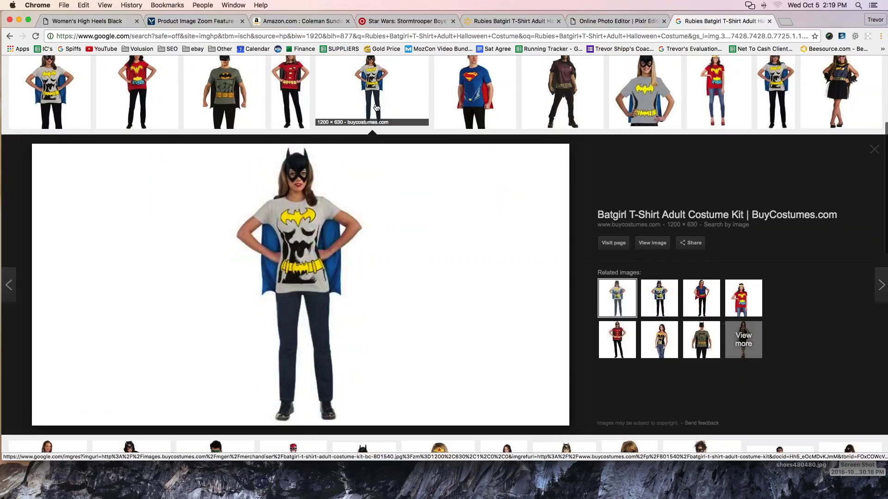
pyautogui.scroll(2, 375, 111)
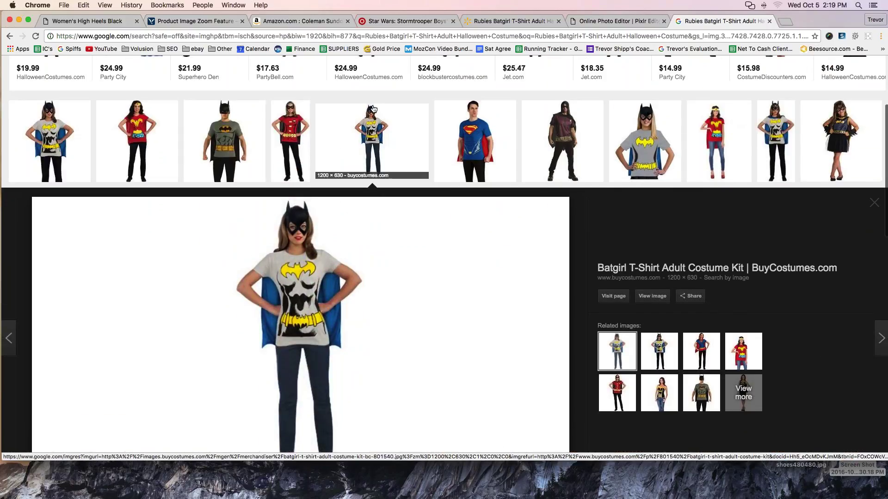
pyautogui.click(646, 130)
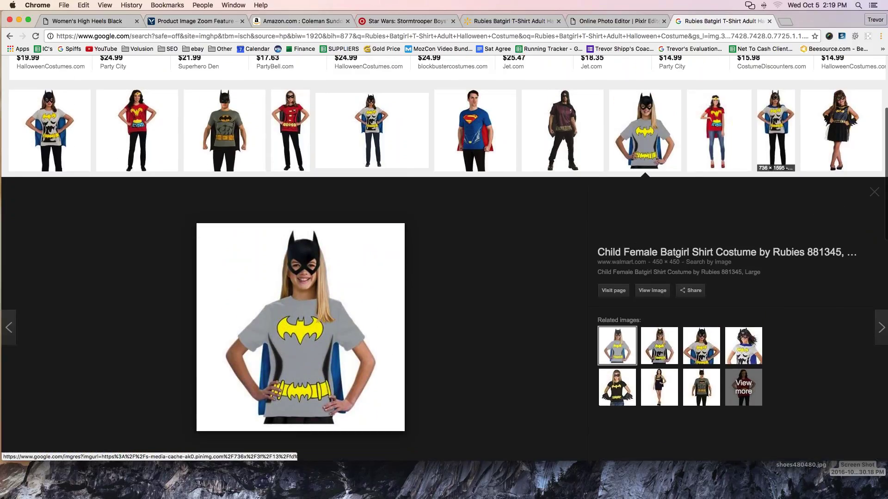
pyautogui.click(781, 134)
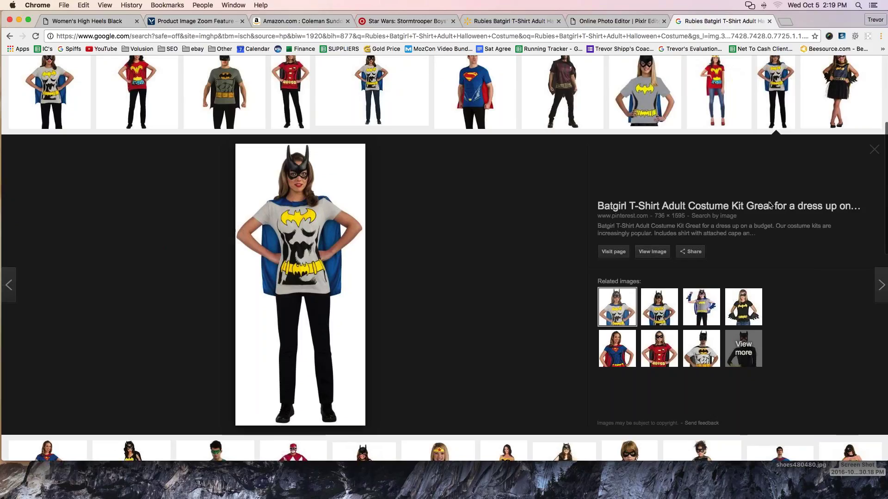
pyautogui.moveTo(676, 240)
pyautogui.mouseDown()
pyautogui.moveTo(631, 251)
pyautogui.moveTo(655, 264)
pyautogui.moveTo(663, 238)
pyautogui.mouseUp()
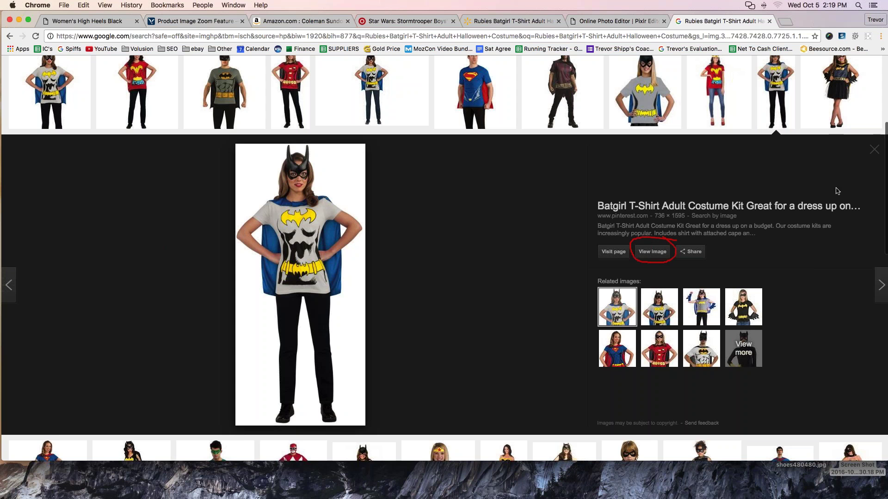
# - Open the Pinterest Batgirl costume image at full size, examine it from mask to shoes, and show and dismiss its save options
pyautogui.click(652, 251)
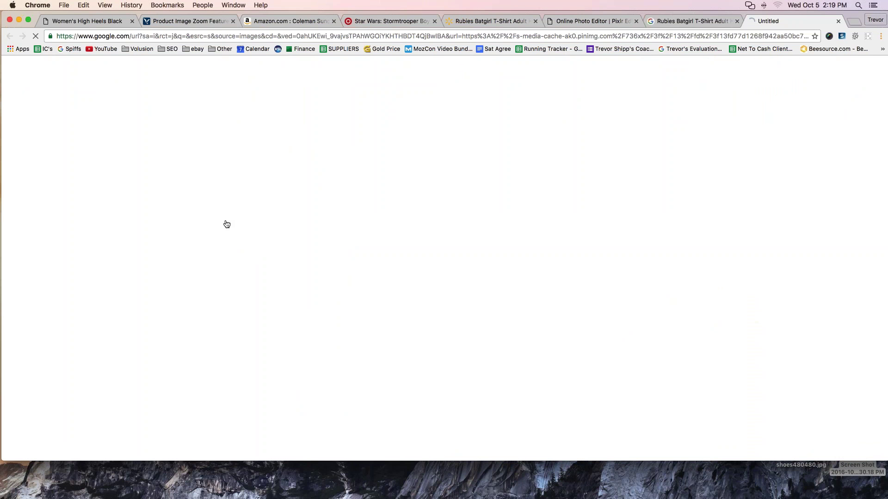
pyautogui.click(133, 176)
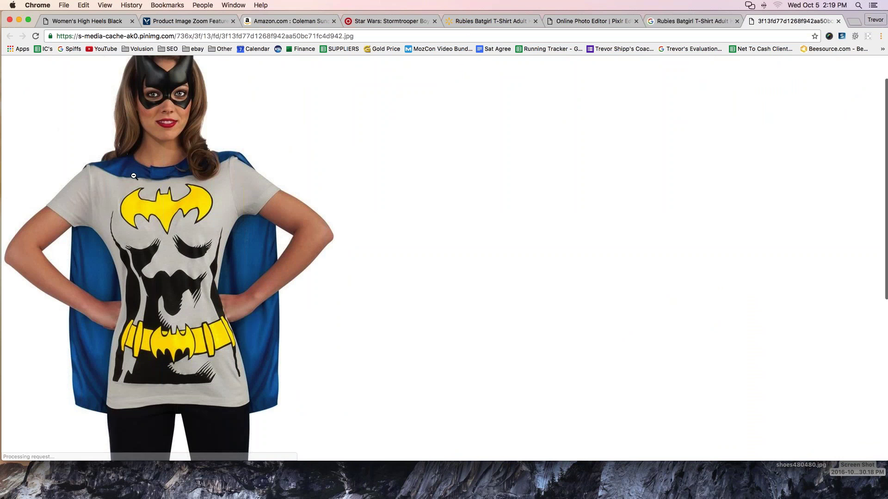
pyautogui.click(133, 176)
pyautogui.click(133, 176)
pyautogui.scroll(-6, 134, 176)
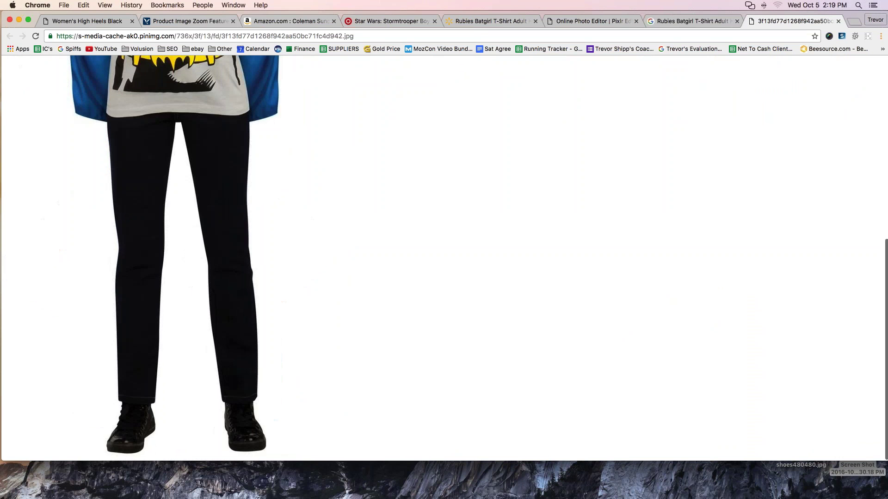
pyautogui.scroll(7, 133, 176)
pyautogui.click(134, 176)
pyautogui.click(134, 176)
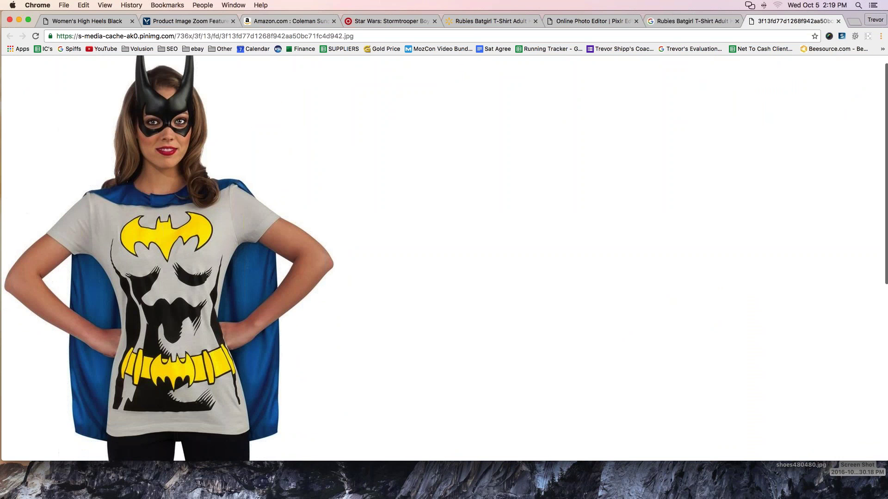
pyautogui.rightClick(175, 184)
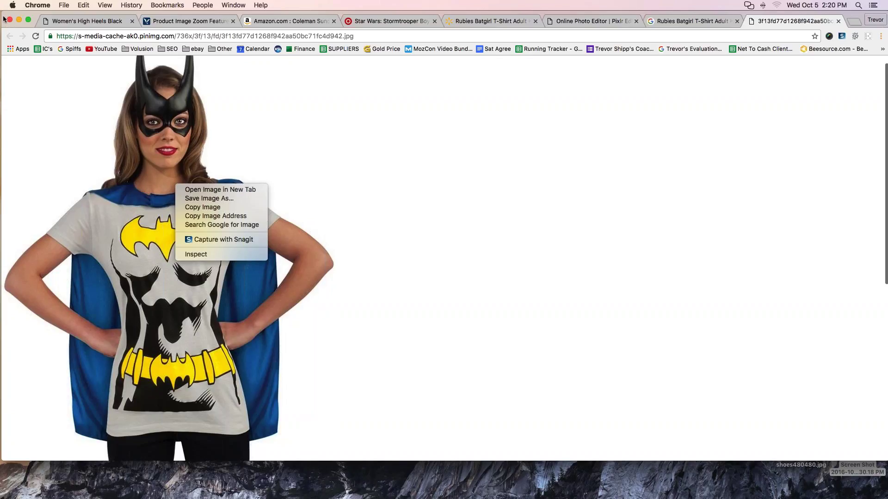
pyautogui.click(876, 33)
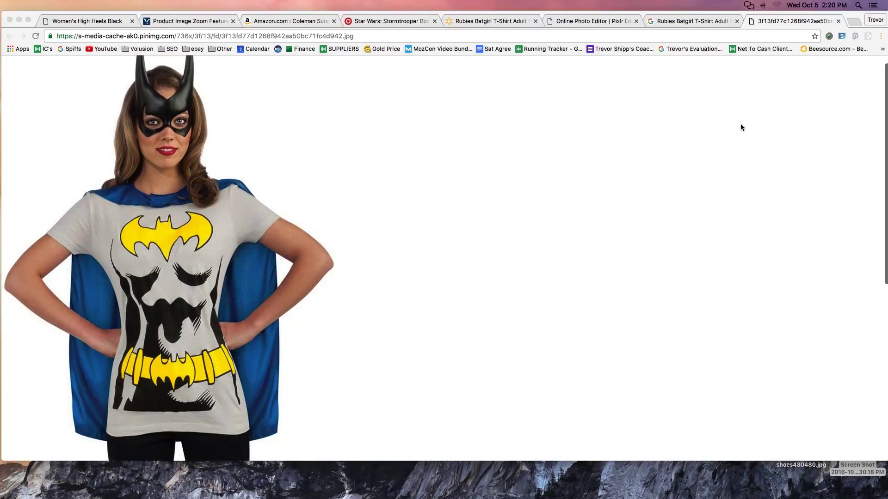